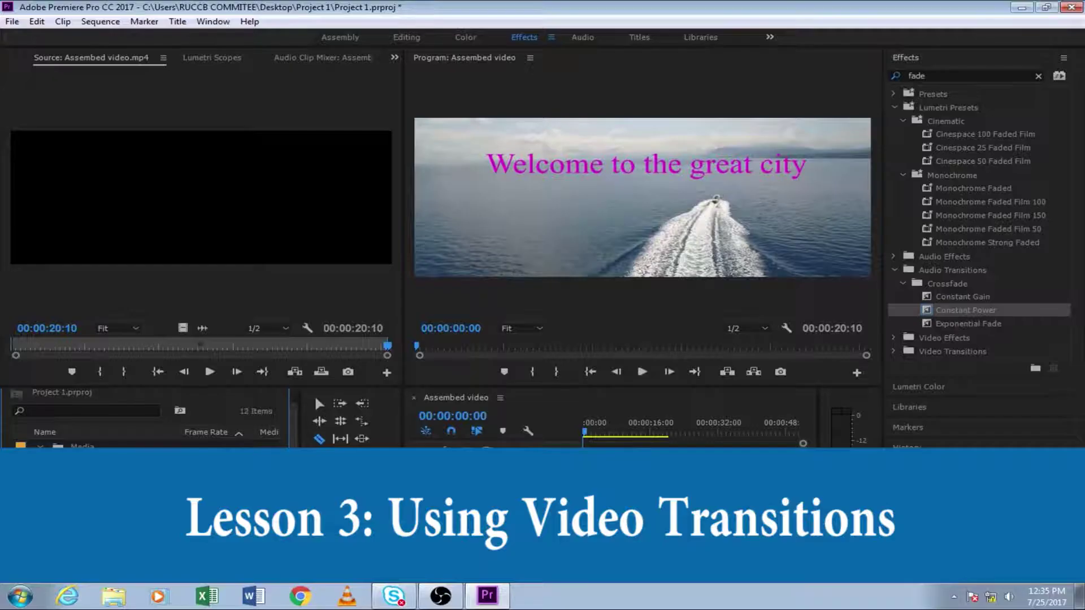
Collapse the Sample Videos bin and create a new bin named Sequences in the project.
double_click(71, 497)
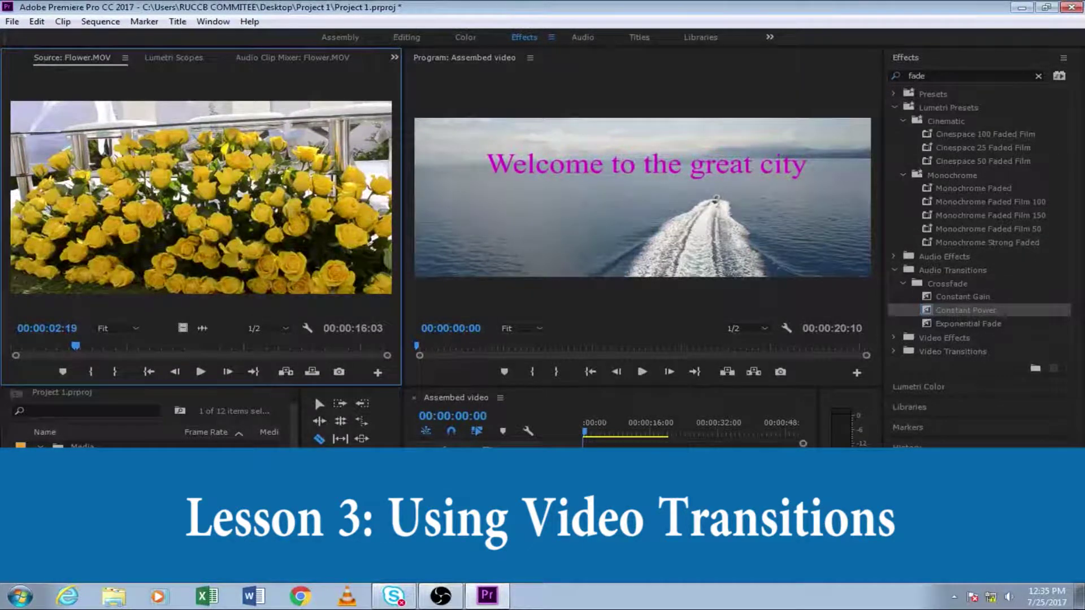
left_click(56, 496)
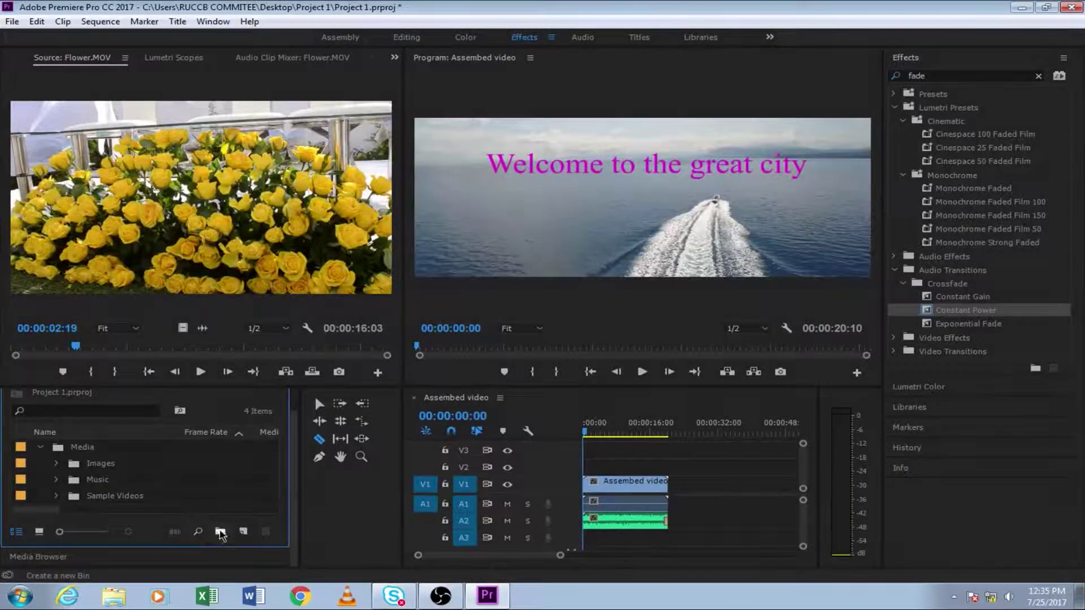
left_click(220, 532)
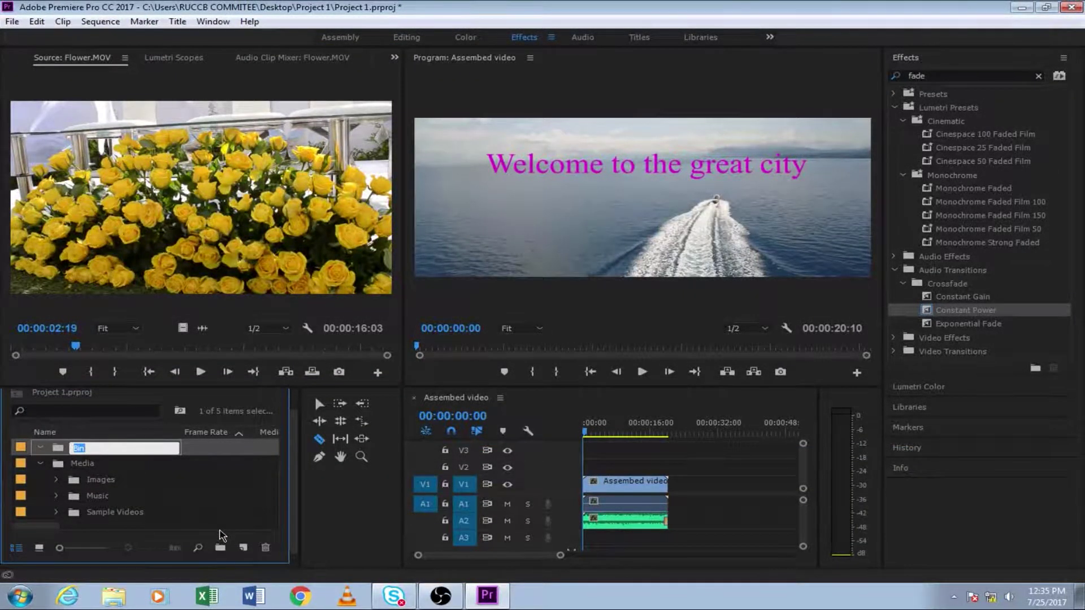
type("Se")
type("quen")
key("BackSpace")
type("ences")
left_click(208, 450)
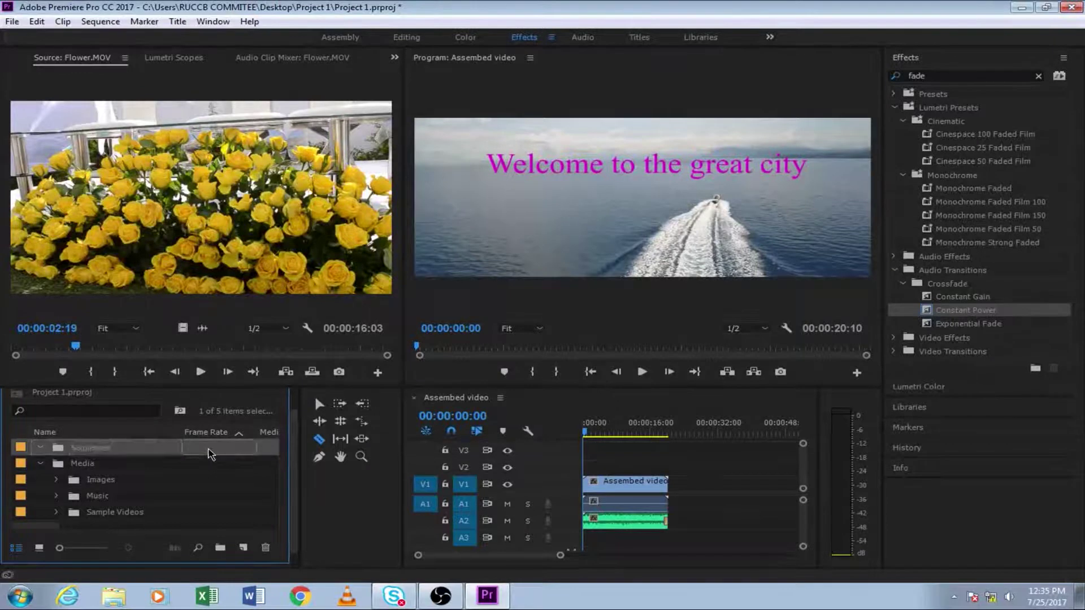
Move the Assembed video sequence from Sample Videos into the Sequences bin and rename it Lesson 1.
double_click(209, 450)
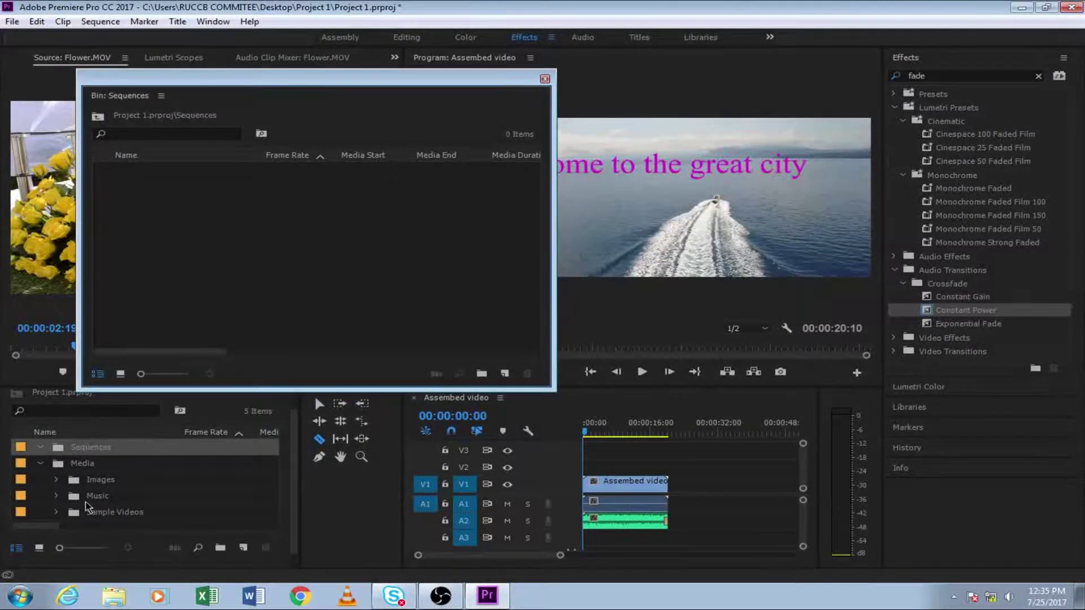
left_click(57, 512)
scroll(103, 513, "down", 2)
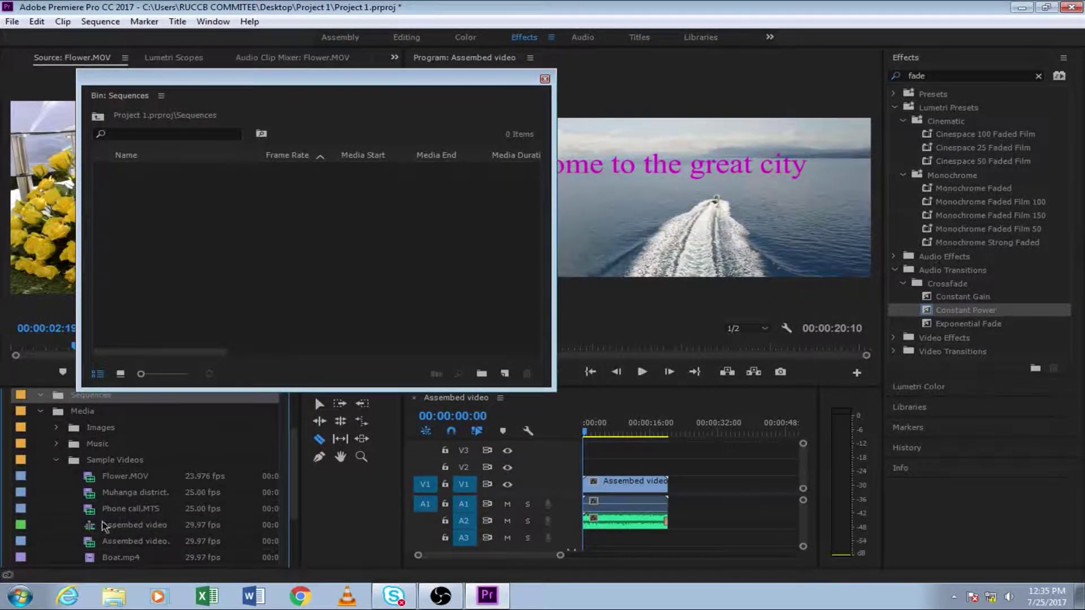
left_click_drag(103, 526, 180, 173)
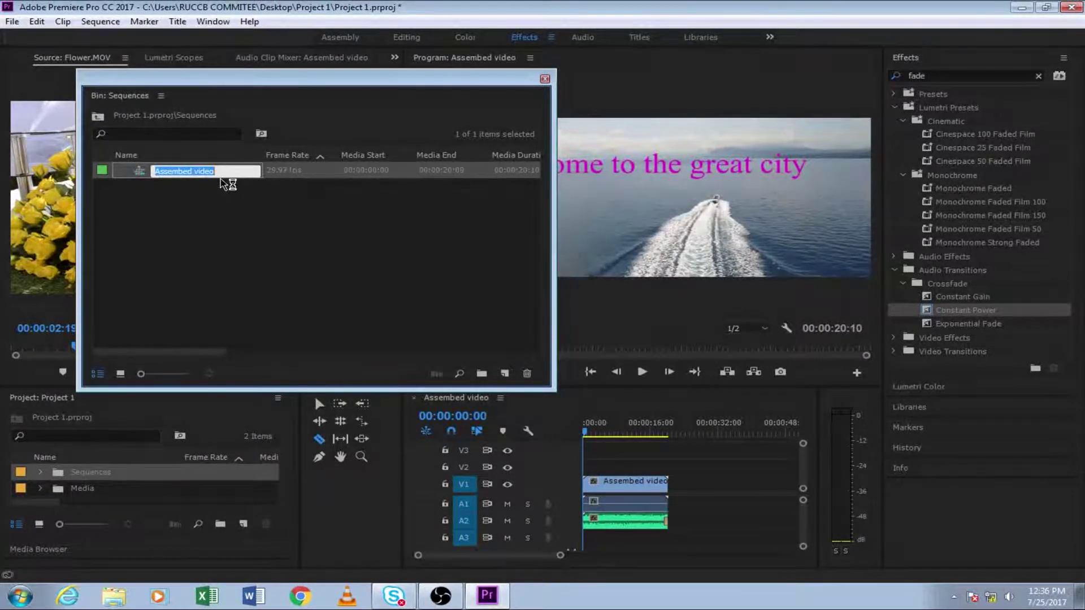
type("Lesson 1")
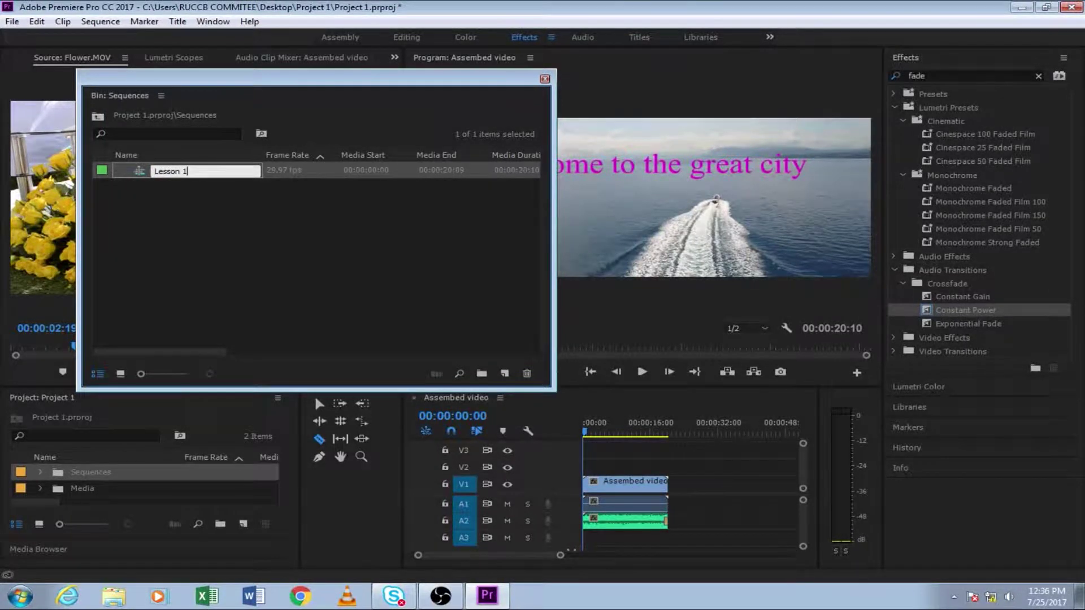
key("Return")
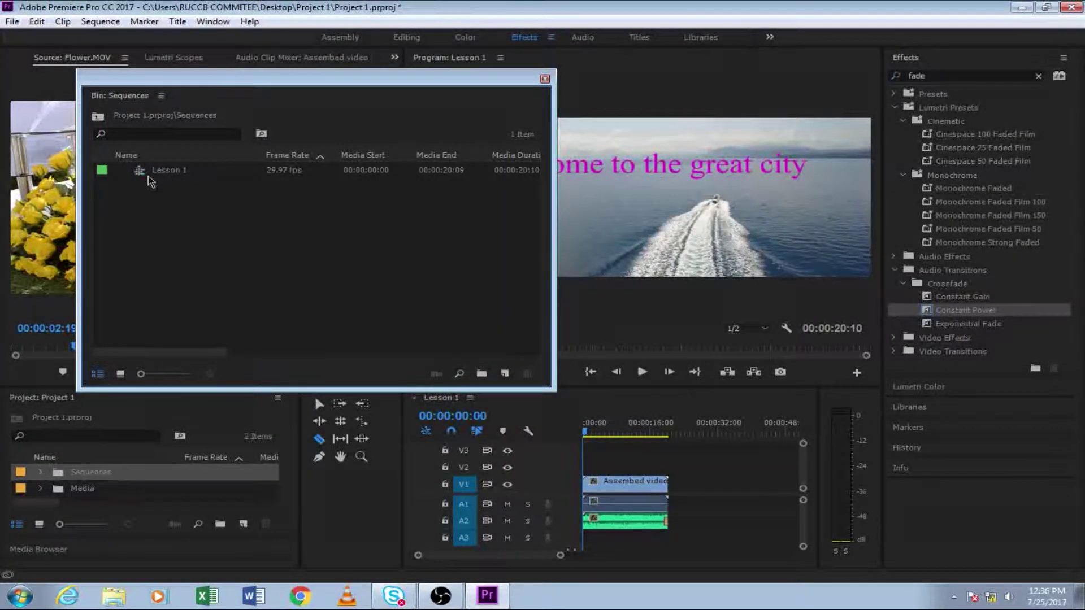
Create a new sequence named Lesson 2 in the Sequences bin with the DV - NTSC Standard 48kHz preset.
right_click(207, 222)
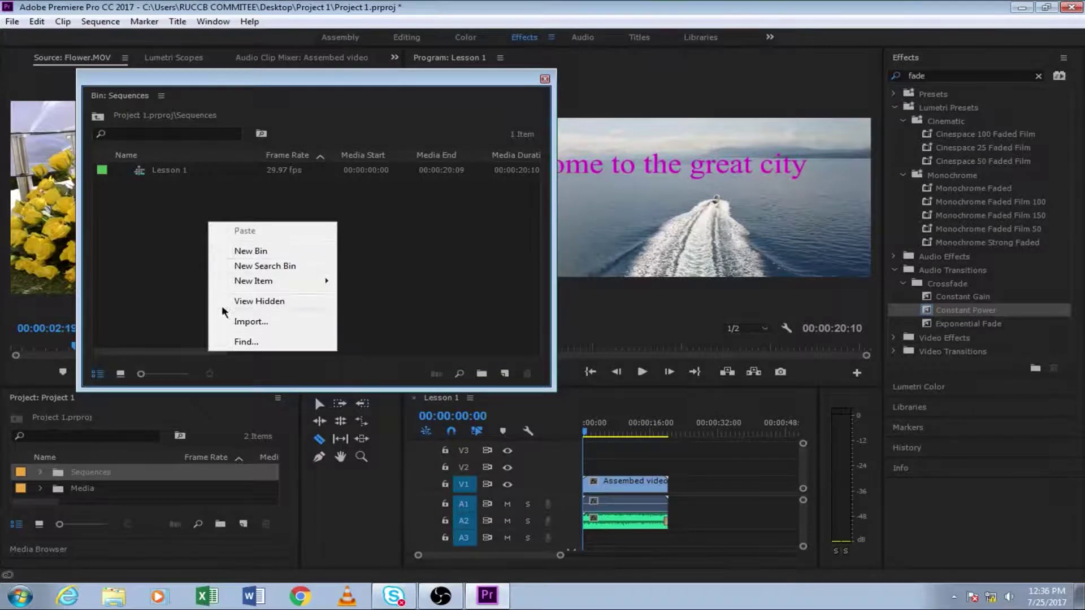
mouse_move(243, 281)
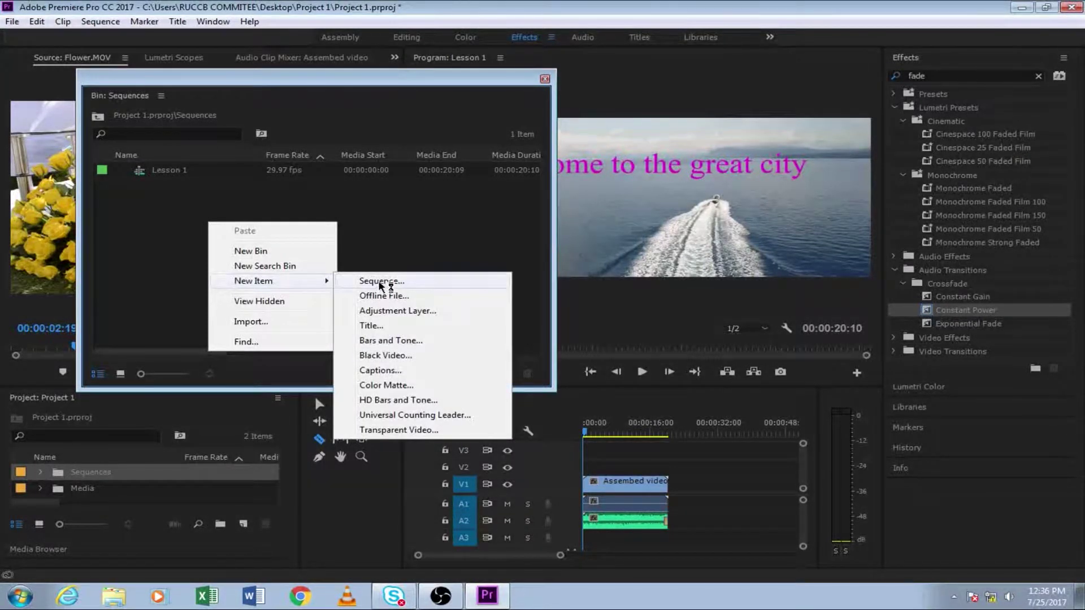
left_click(379, 282)
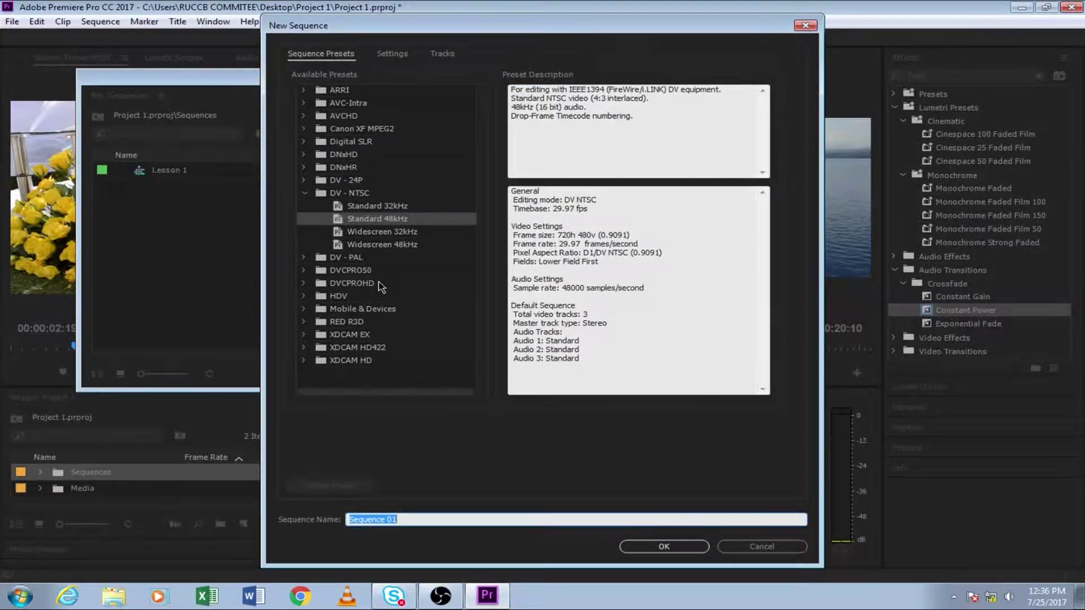
type("L")
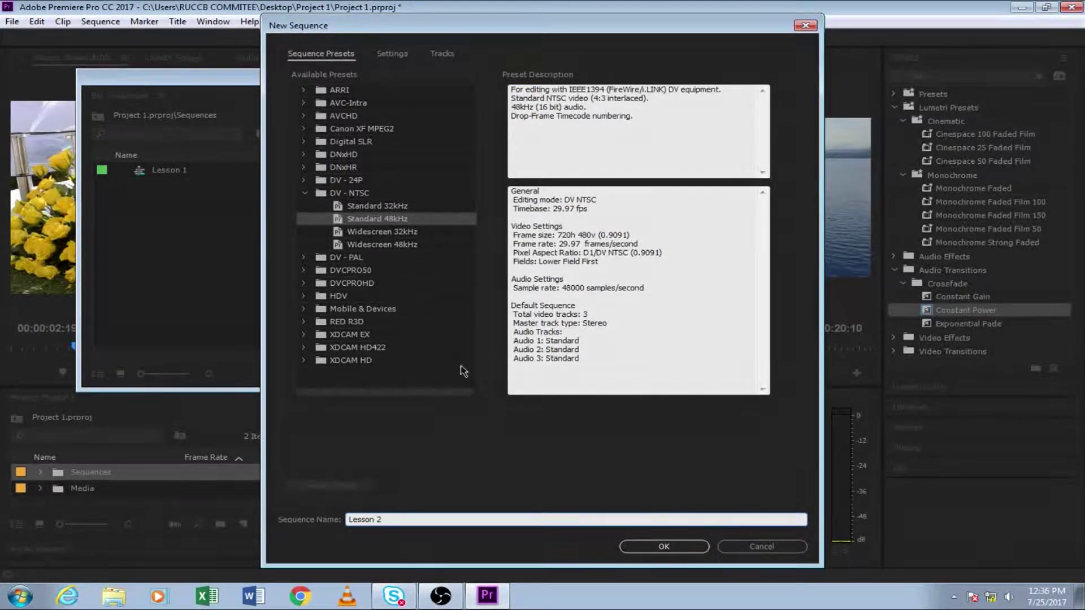
type("esson 2")
left_click(663, 546)
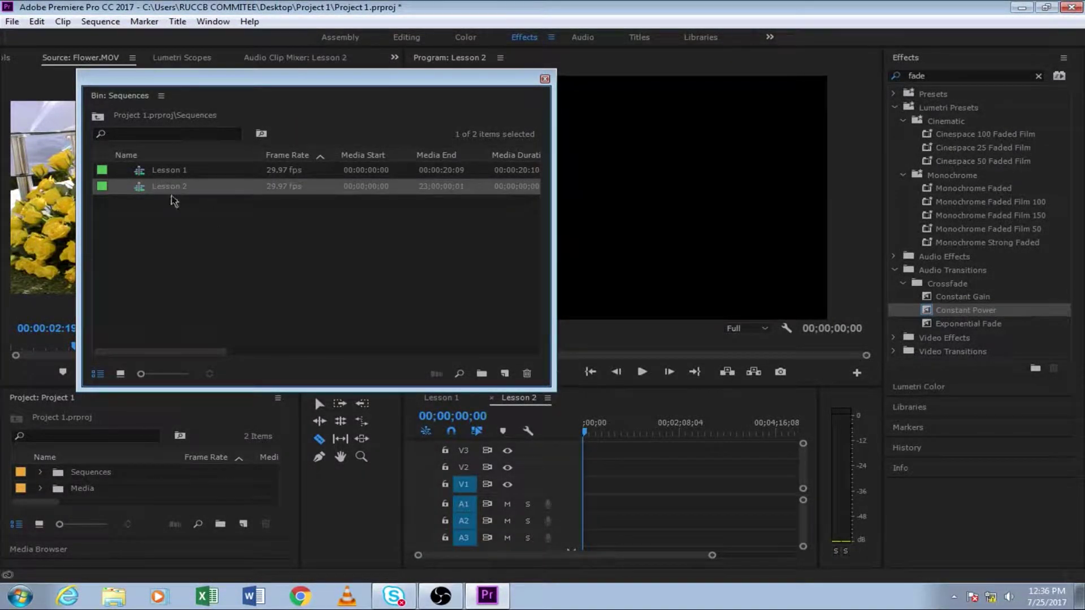
Open the Lesson 1 sequence from the Sequences bin, then close the bin window and expand the bin in the project.
left_click(167, 187)
key("Return")
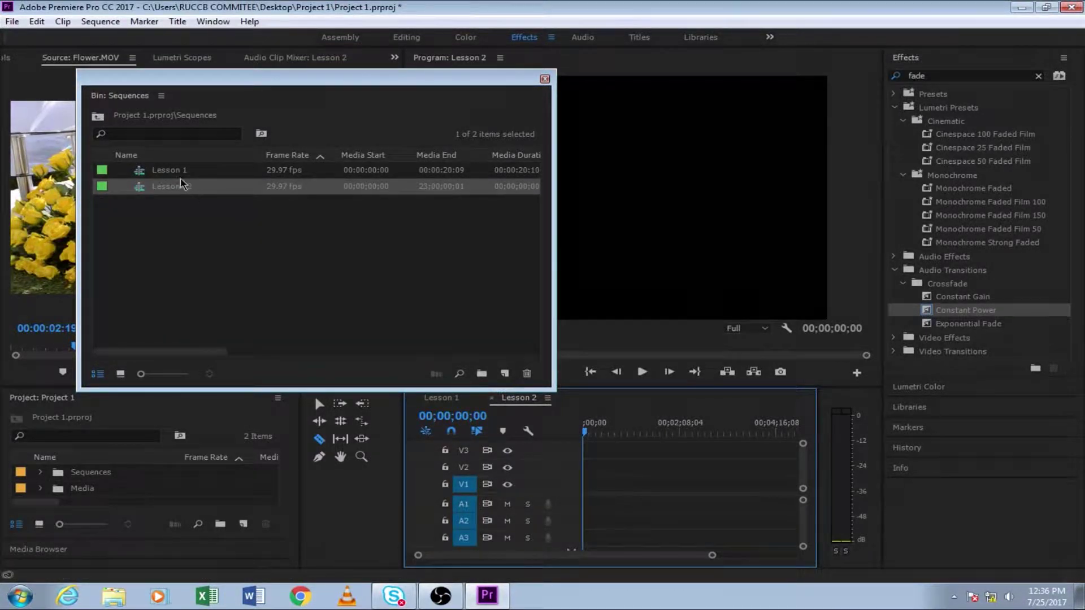
double_click(140, 173)
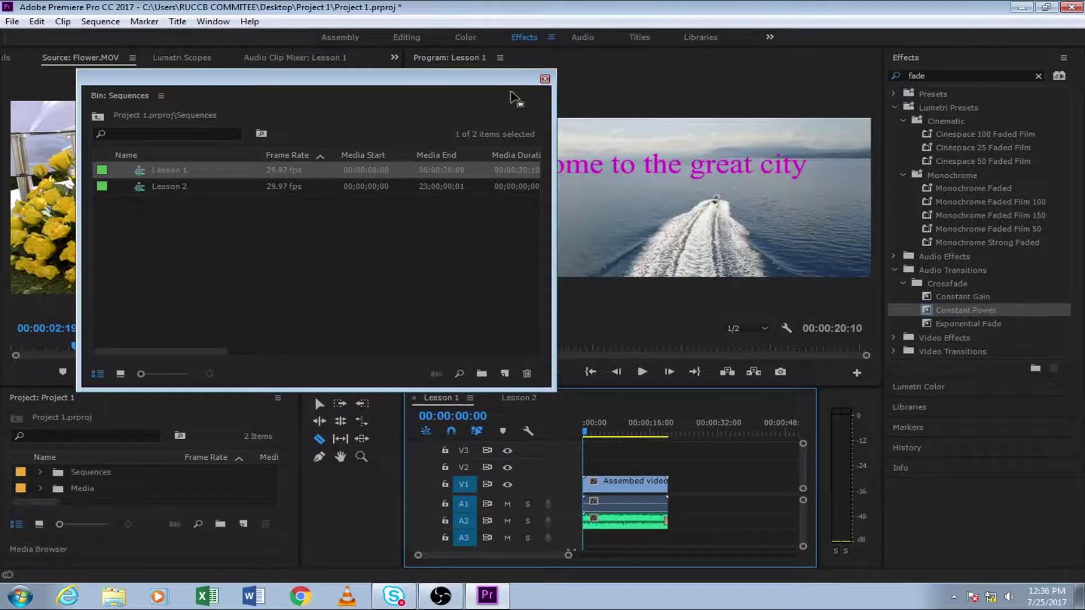
left_click(545, 80)
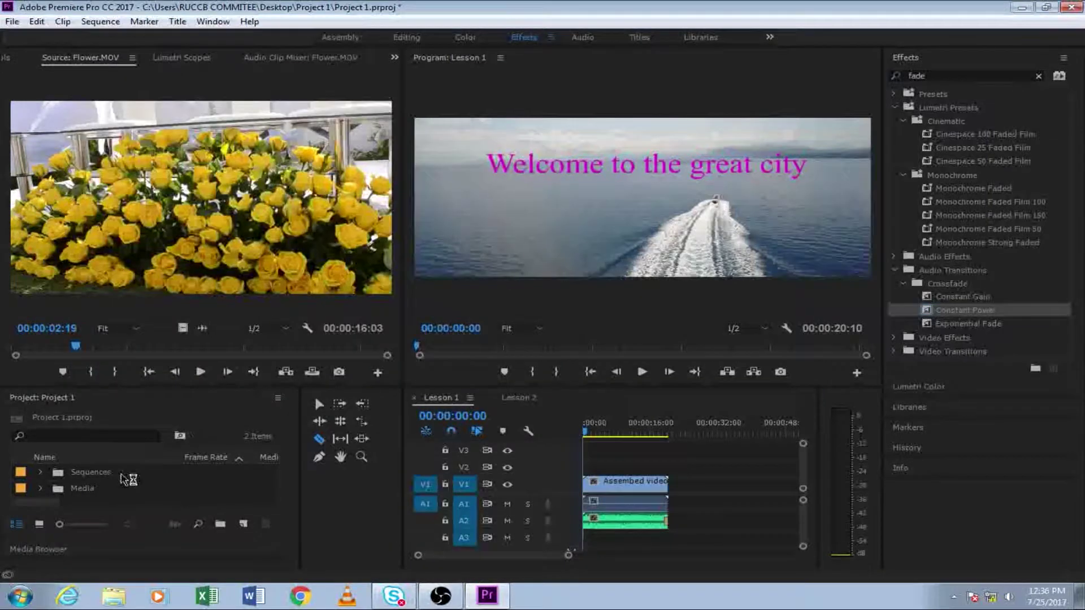
left_click(40, 472)
left_click(77, 489)
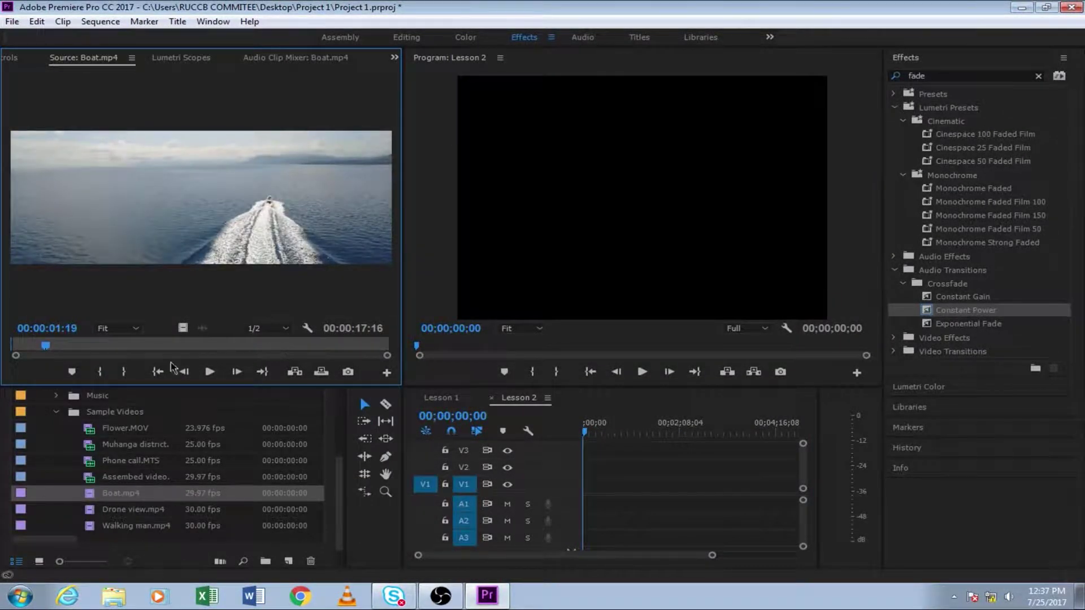
Mark Boat.mp4's out point at 00:00:01:19 and place the clip at the start of Lesson 2's V1 track, changing the sequence settings to match.
left_click(123, 371)
left_click_drag(346, 418, 587, 496)
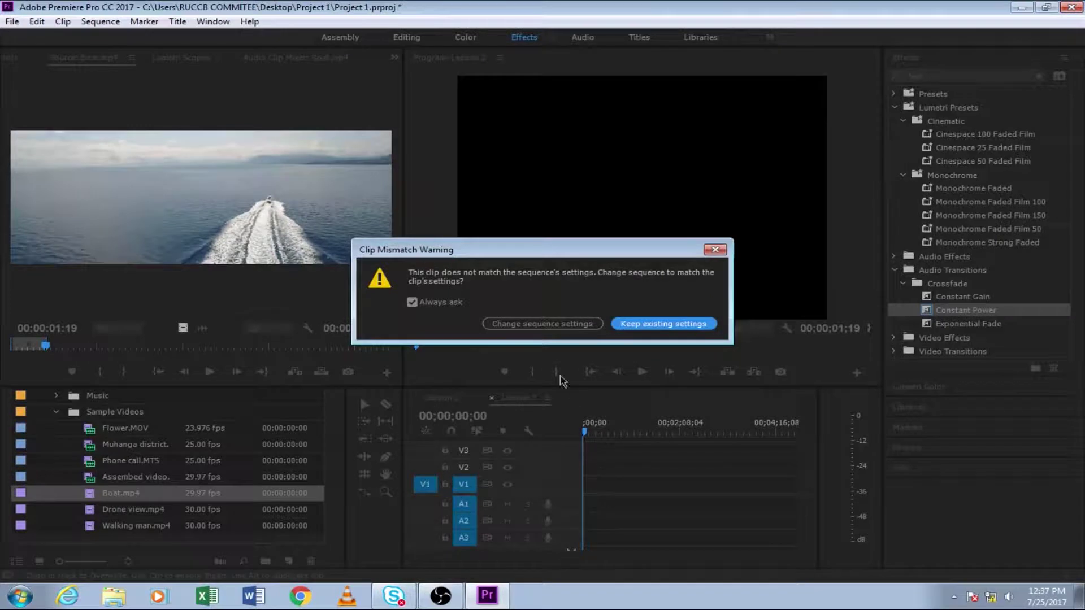
left_click(539, 325)
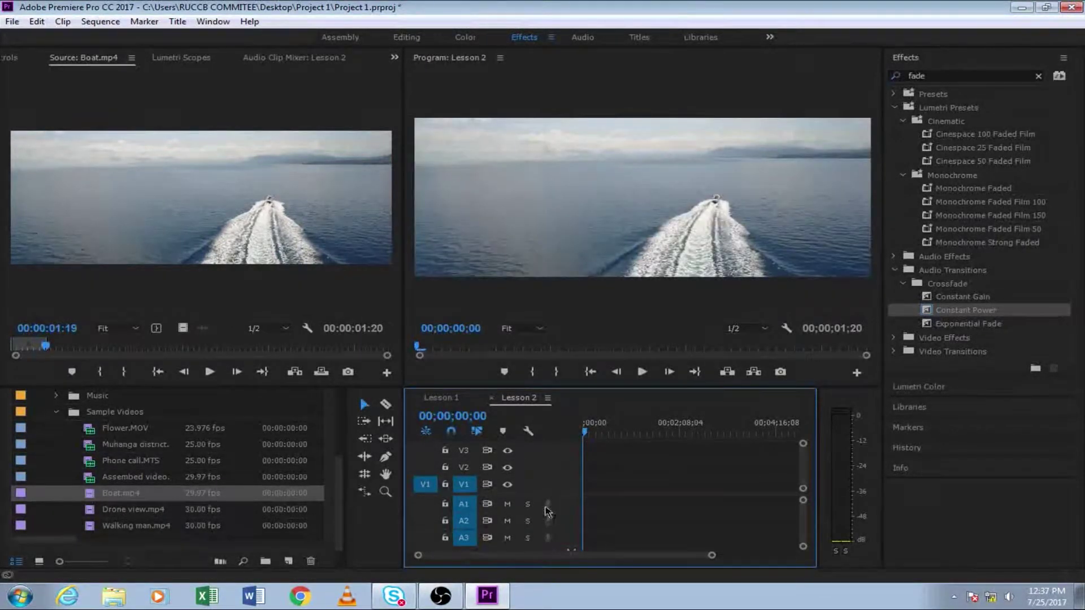
left_click_drag(415, 561, 493, 559)
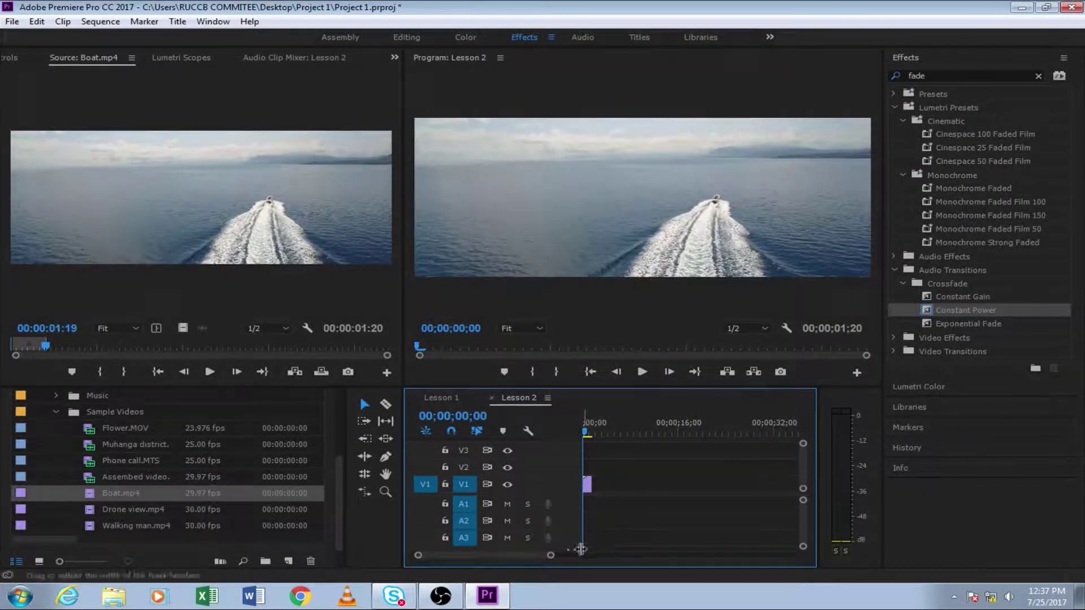
left_click_drag(550, 555, 524, 561)
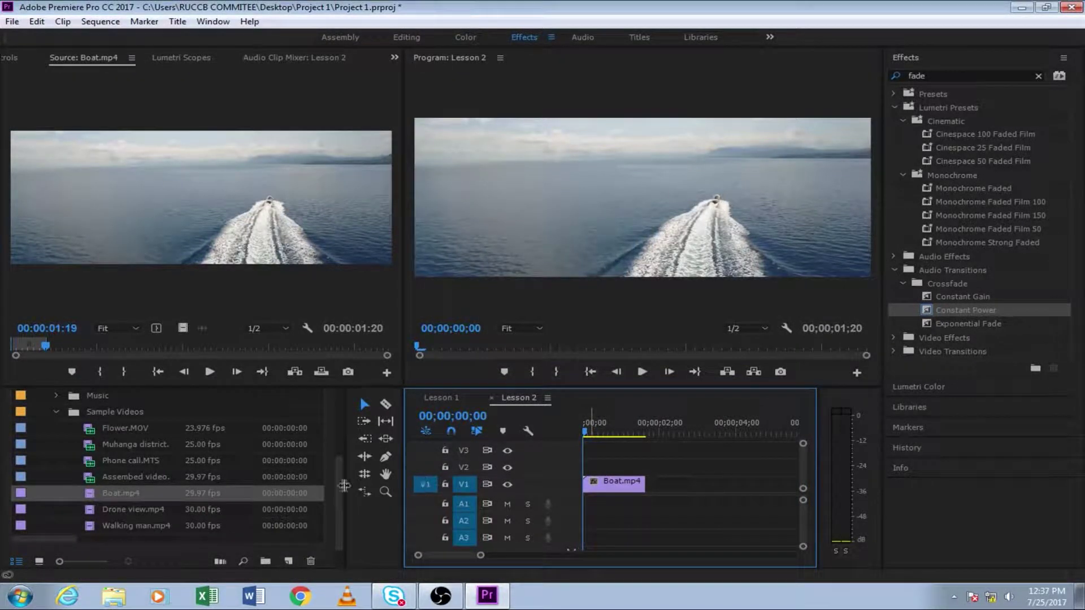
Mark a 00:00:02:29 section of Drone view.mp4 ending at 00:00:10:05 and place it after Boat.mp4 on V1.
double_click(90, 514)
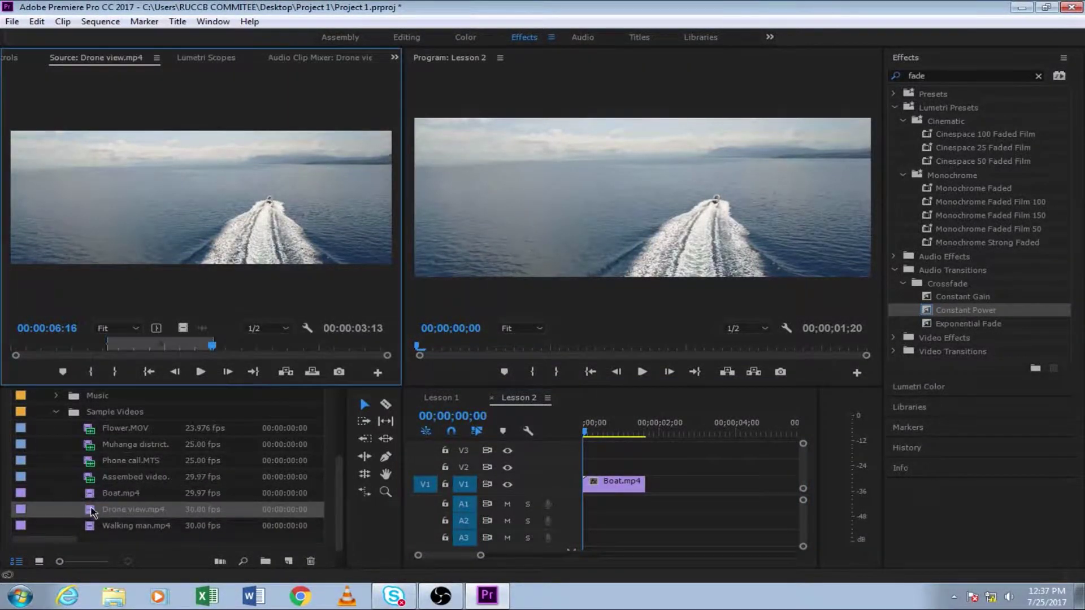
left_click_drag(175, 347, 327, 348)
key("i")
key("o")
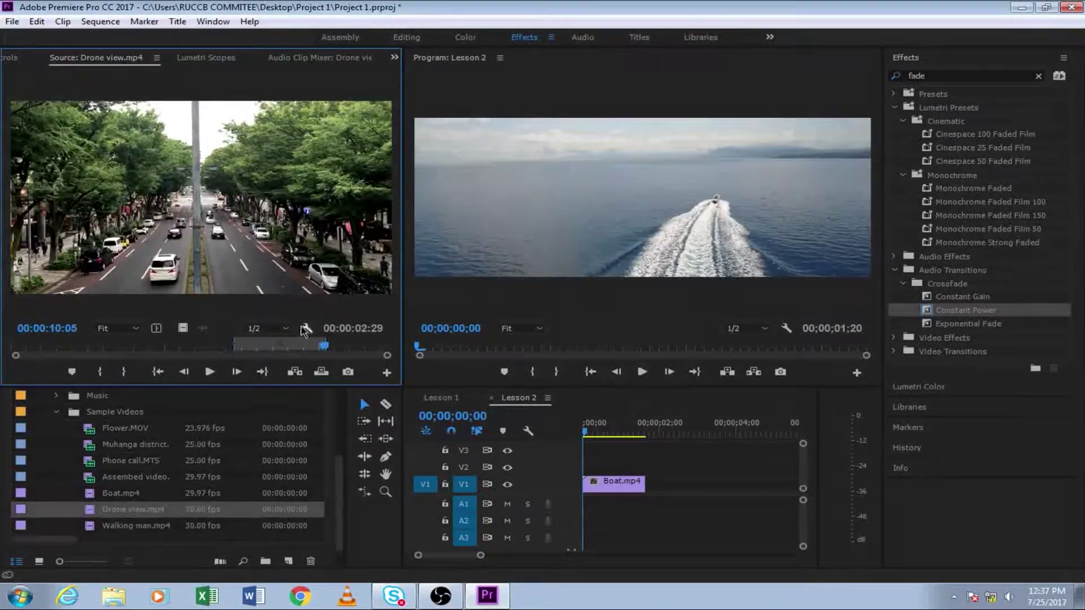
left_click_drag(157, 328, 655, 484)
Play the sequence from the start and trim the end of Drone view.mp4 to about 00;00;04;13.
left_click_drag(616, 435, 573, 435)
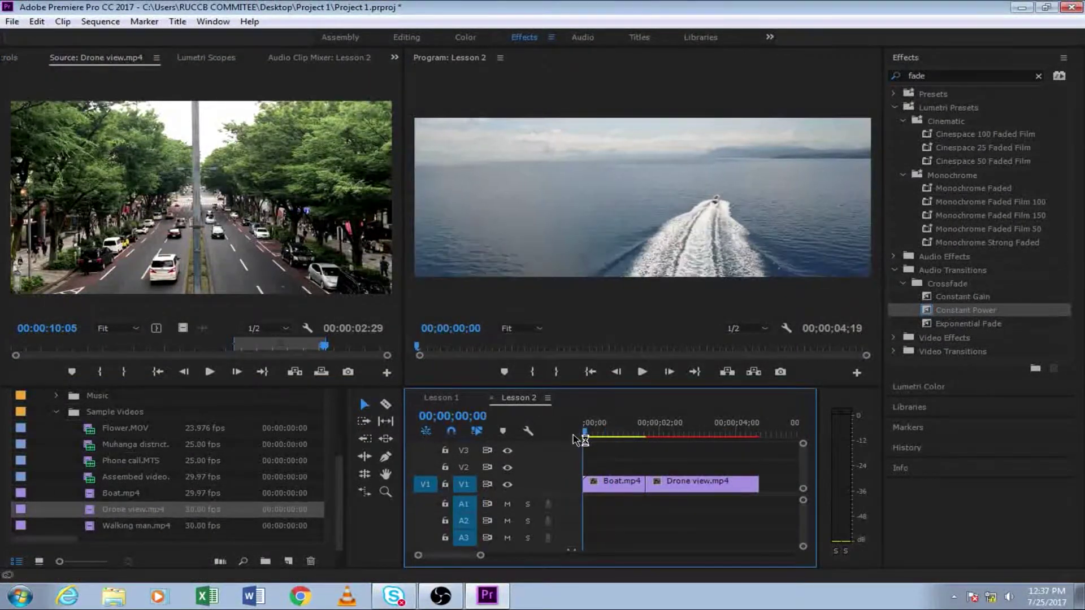
key("space")
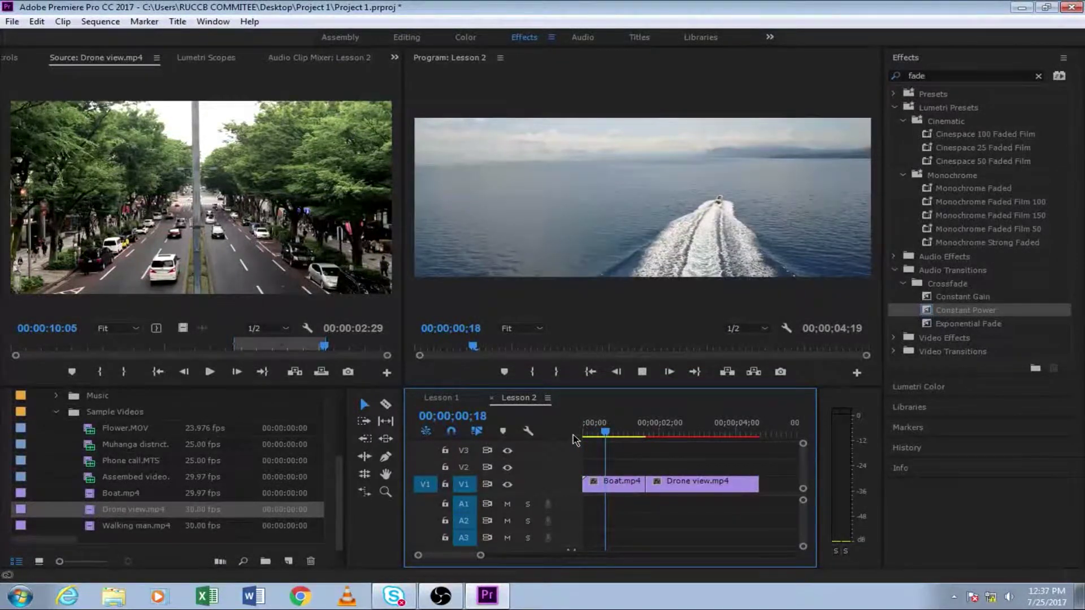
key("space")
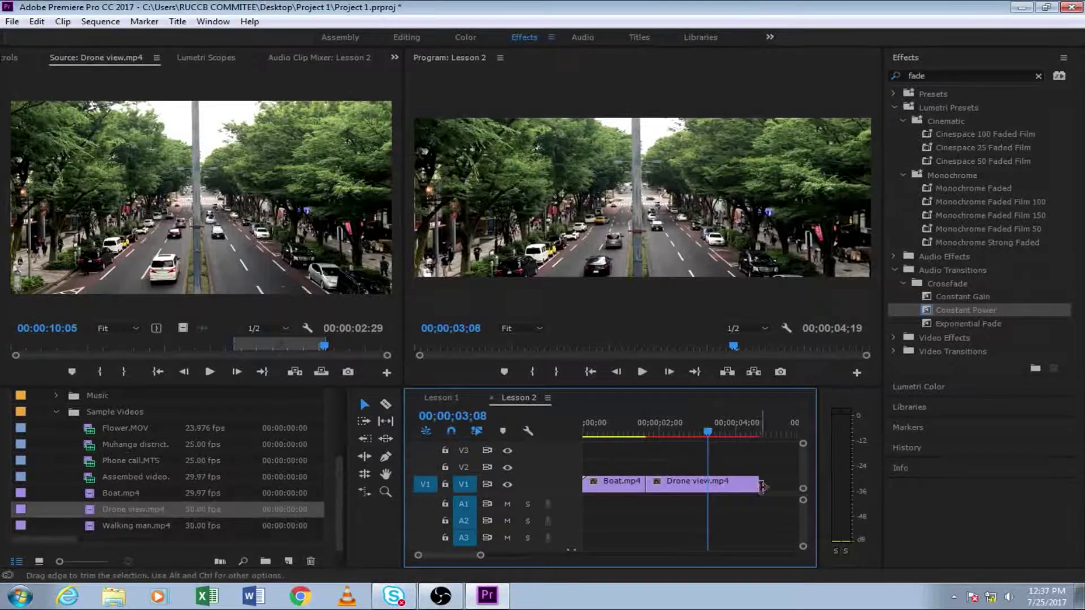
left_click_drag(761, 485, 751, 486)
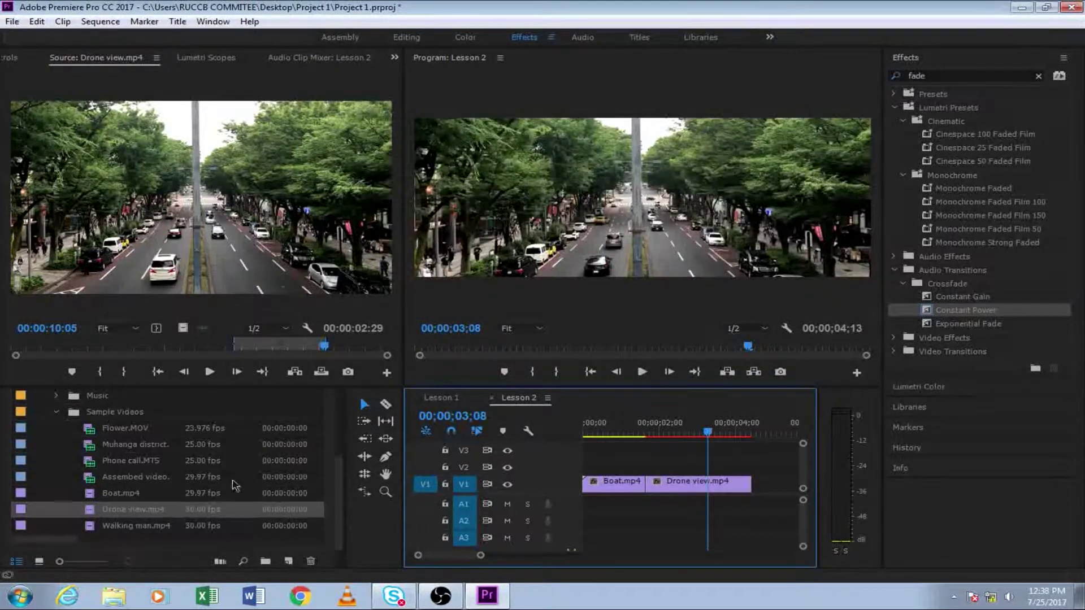
Load Walking man.mp4 and mark a 00:00:02:03 section ending at 00:00:03:22.
scroll(113, 493, "down", 1)
left_click(93, 508)
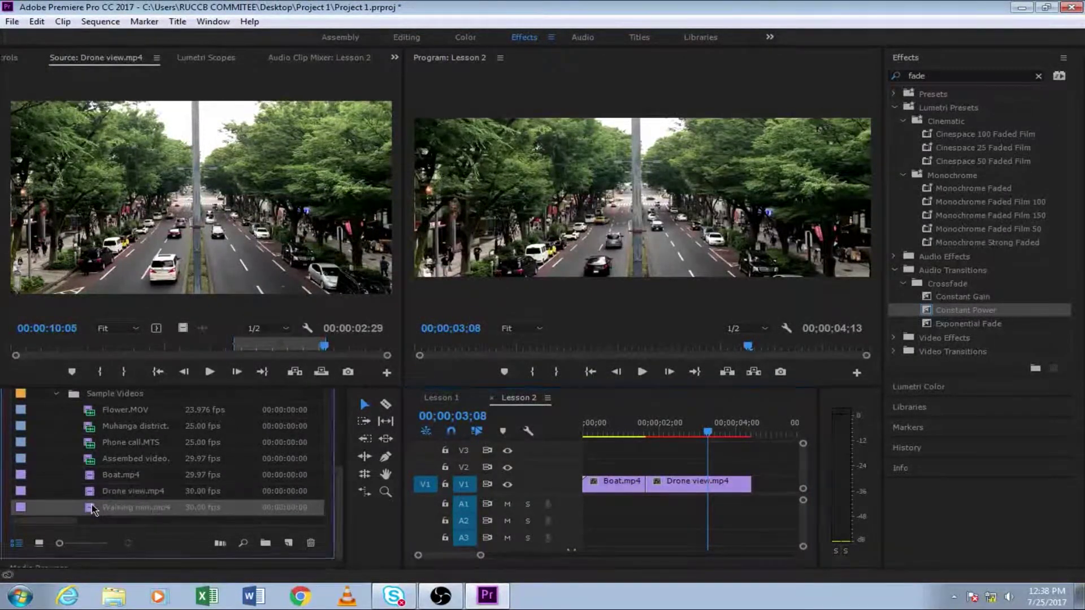
double_click(93, 509)
left_click_drag(15, 346, 154, 349)
key("i")
key("o")
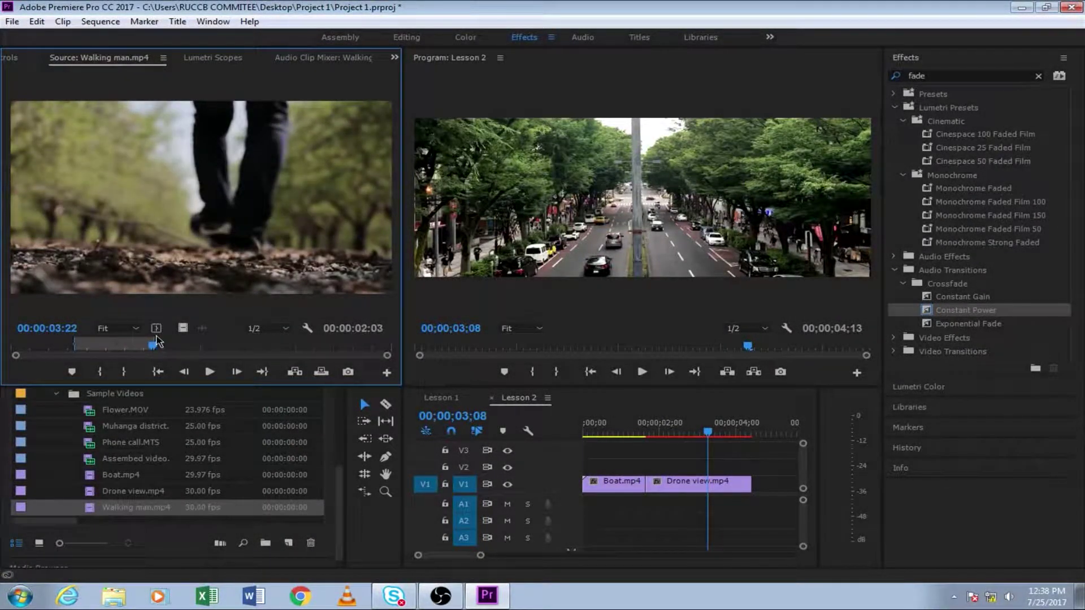
Place Walking man.mp4 between Boat.mp4 and Drone view.mp4 on V1 and play the sequence from the start.
left_click_drag(413, 418, 667, 469)
left_click(623, 433)
left_click(656, 469)
key("space")
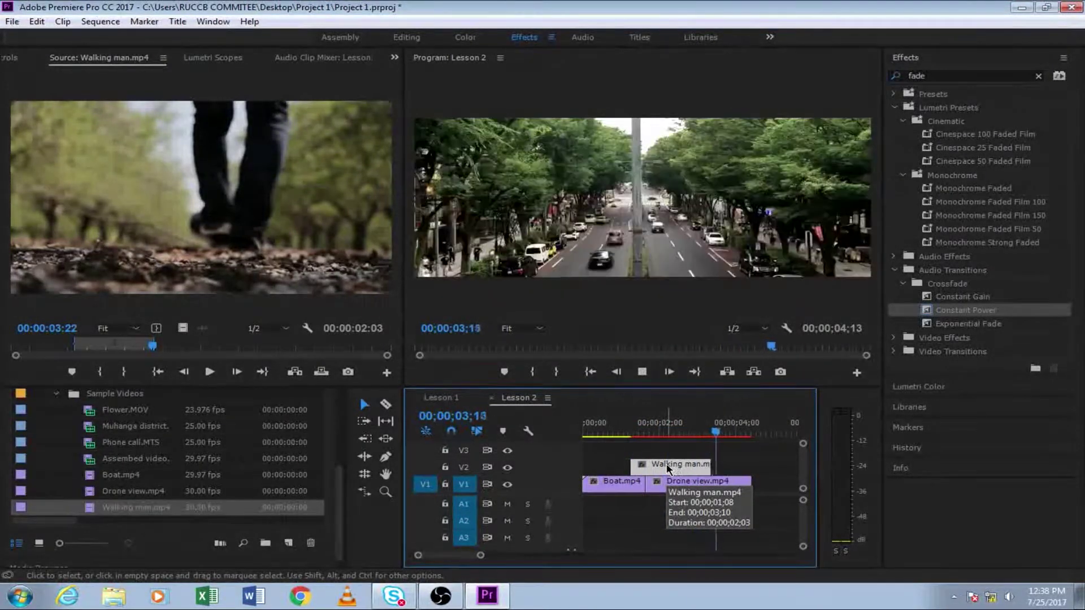
key("space")
left_click_drag(672, 485, 762, 490)
left_click_drag(684, 467, 731, 489)
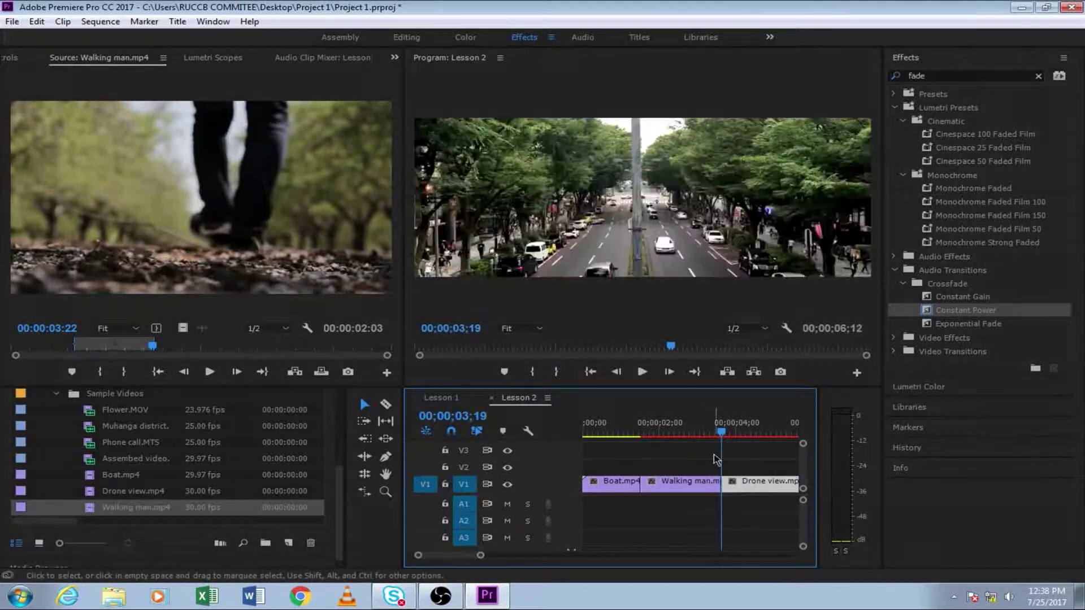
left_click_drag(723, 434, 582, 436)
key("space")
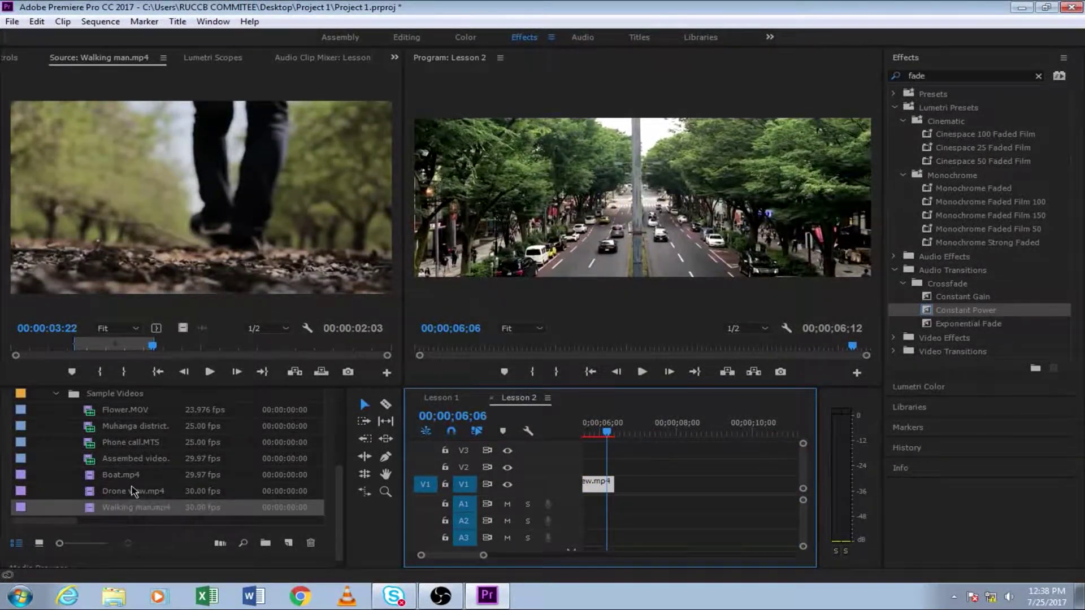
Load Muhanga district.MTS and mark a section from 00:00:05:07 to 00:00:07:24.
scroll(133, 490, "up", 1)
double_click(130, 444)
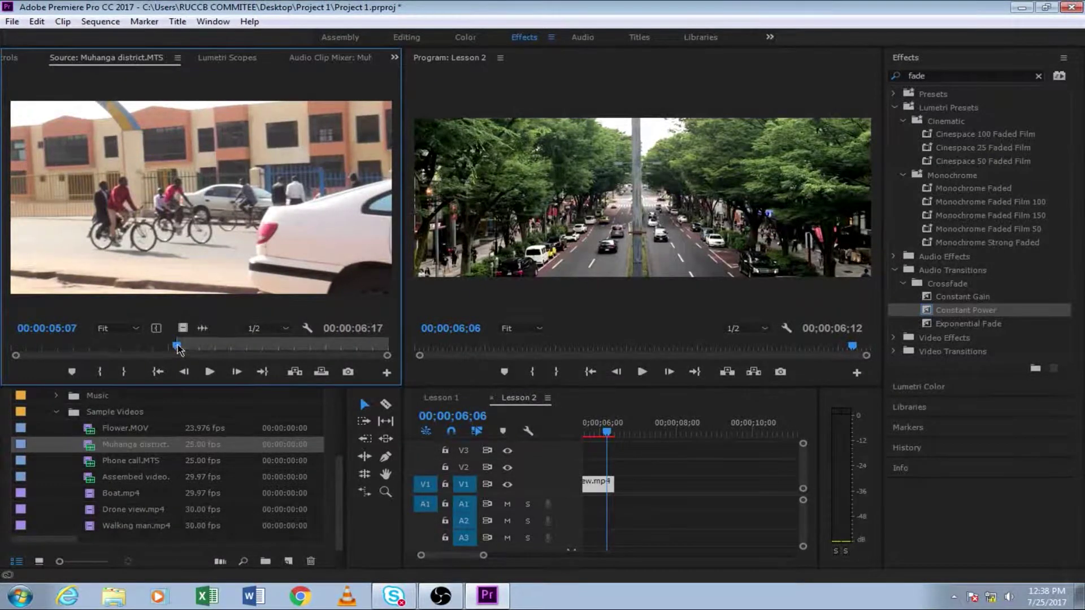
left_click_drag(177, 349, 261, 350)
key("o")
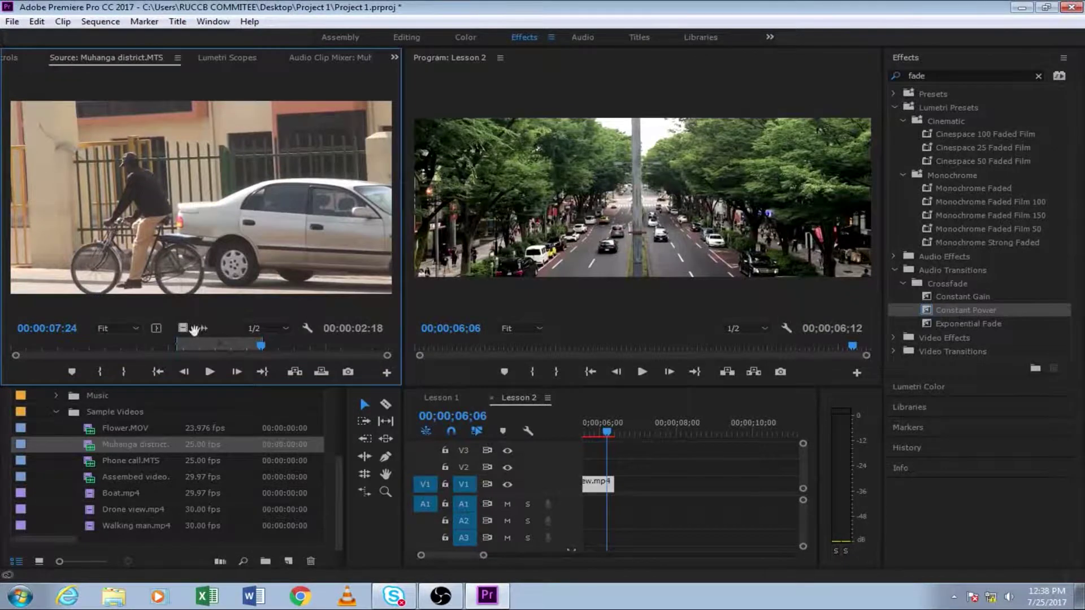
Place the marked Muhanga district.MTS section, video only, directly after Drone view.mp4 on V1.
left_click_drag(185, 330, 616, 469)
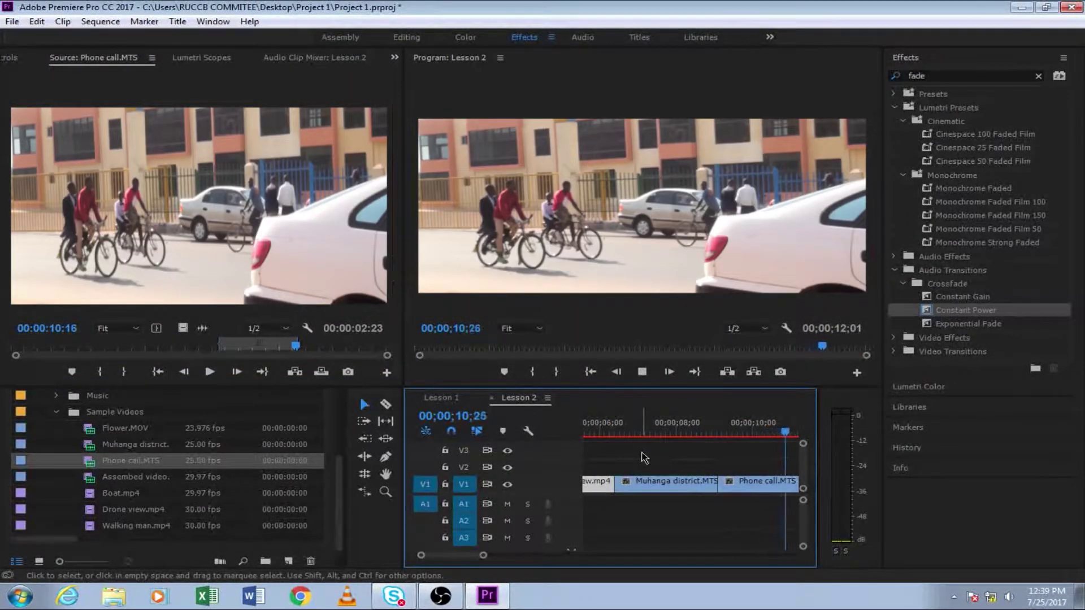
Load Landras Dream - Country & Folk.mp3 from the Music bin and preview it from its start.
left_click(56, 413)
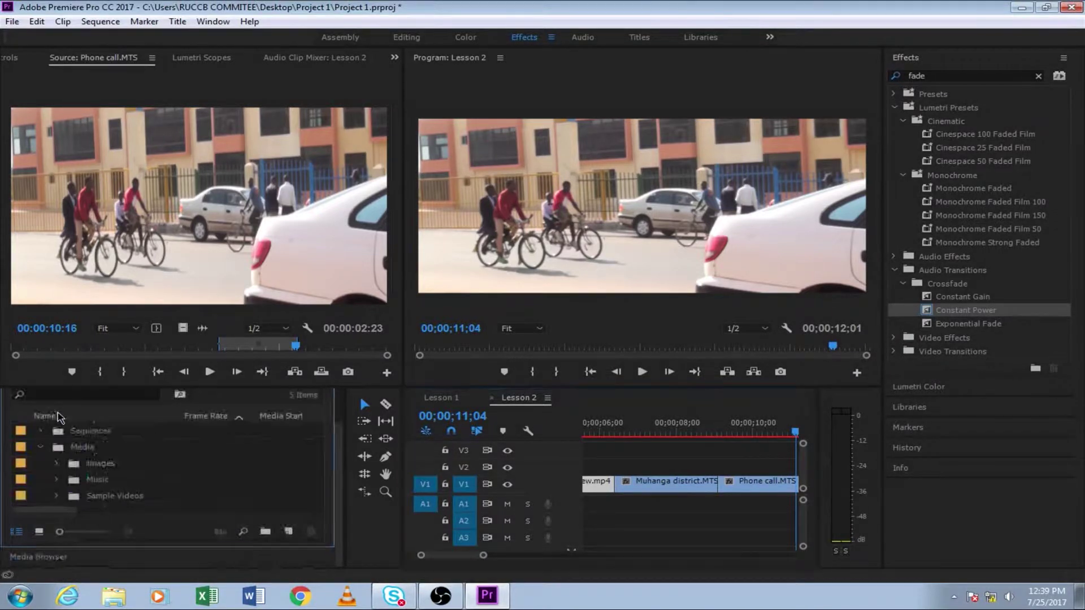
left_click(42, 449)
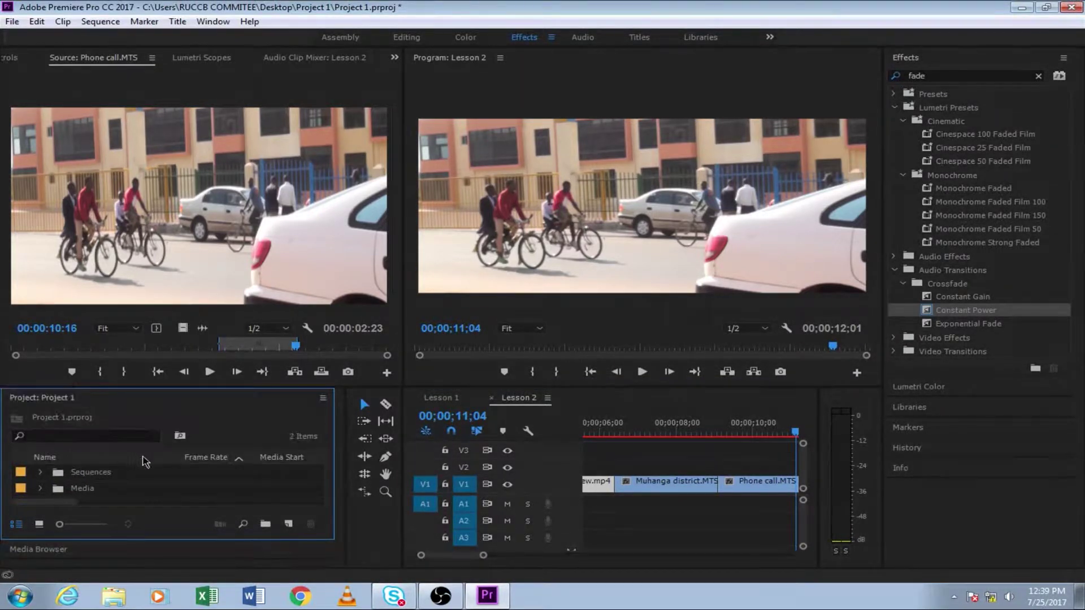
left_click(41, 488)
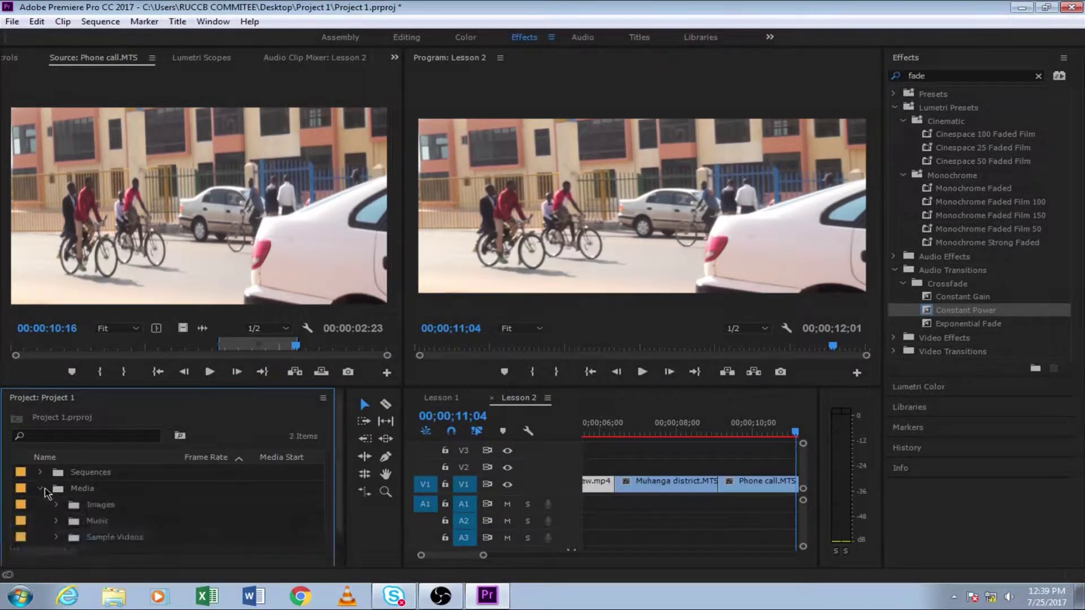
left_click(56, 521)
scroll(185, 498, "down", 1)
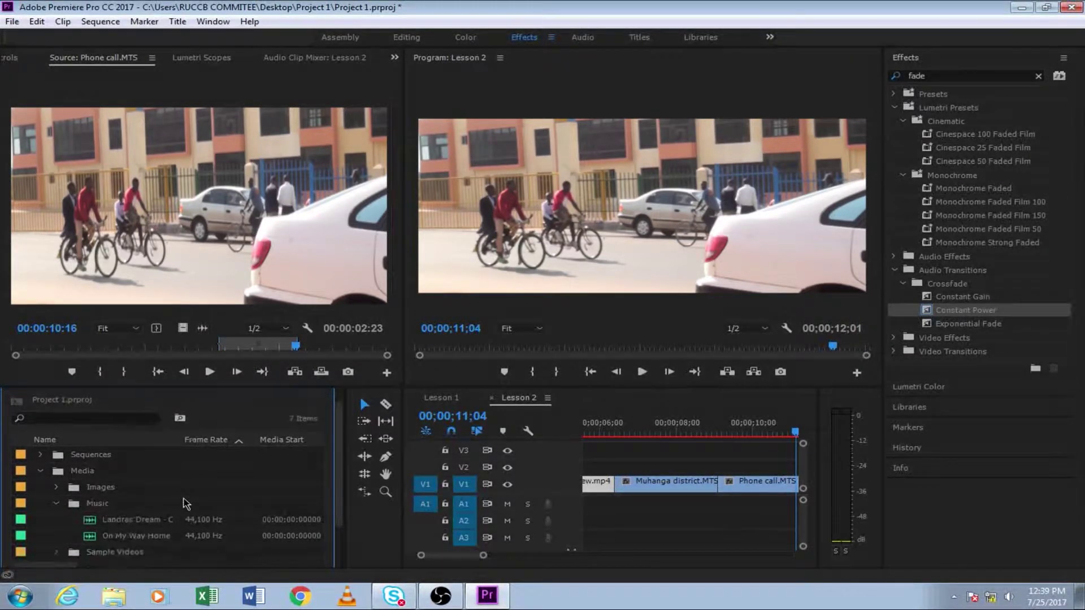
double_click(101, 520)
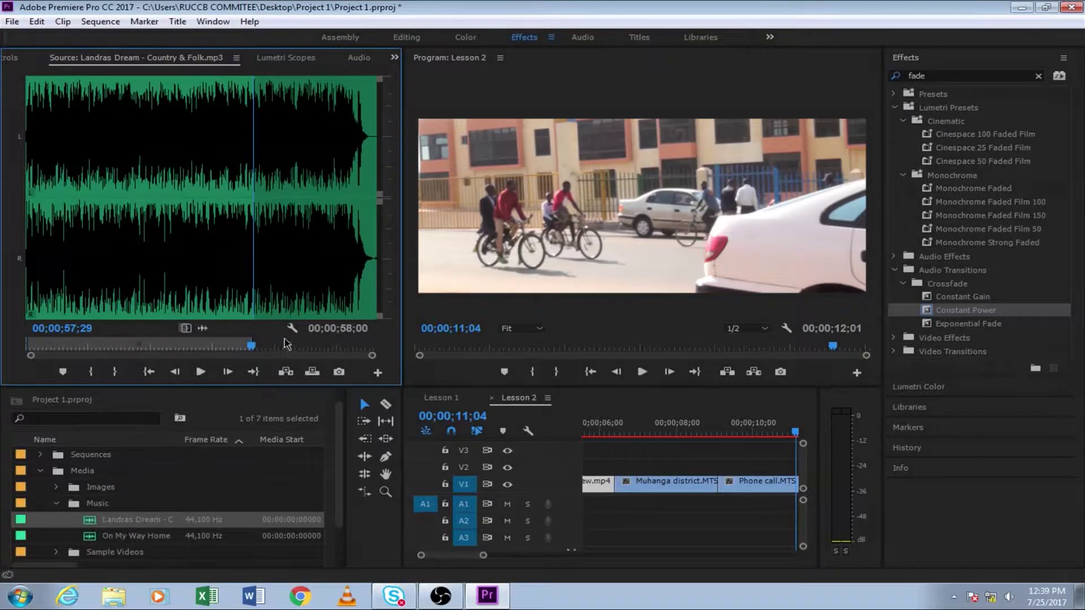
left_click_drag(251, 344, 7, 343)
key("space")
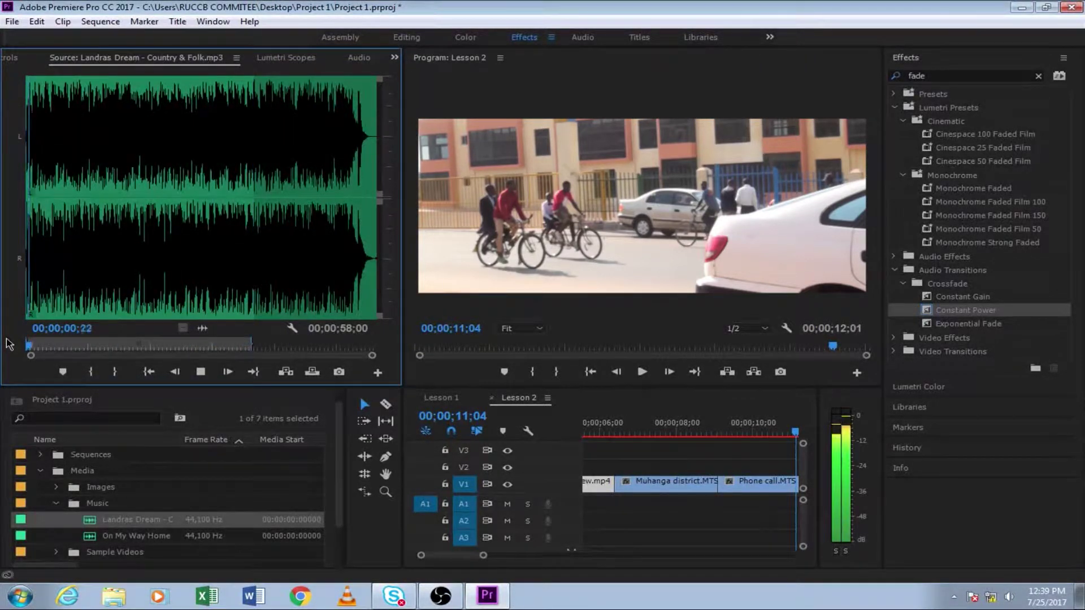
key("space")
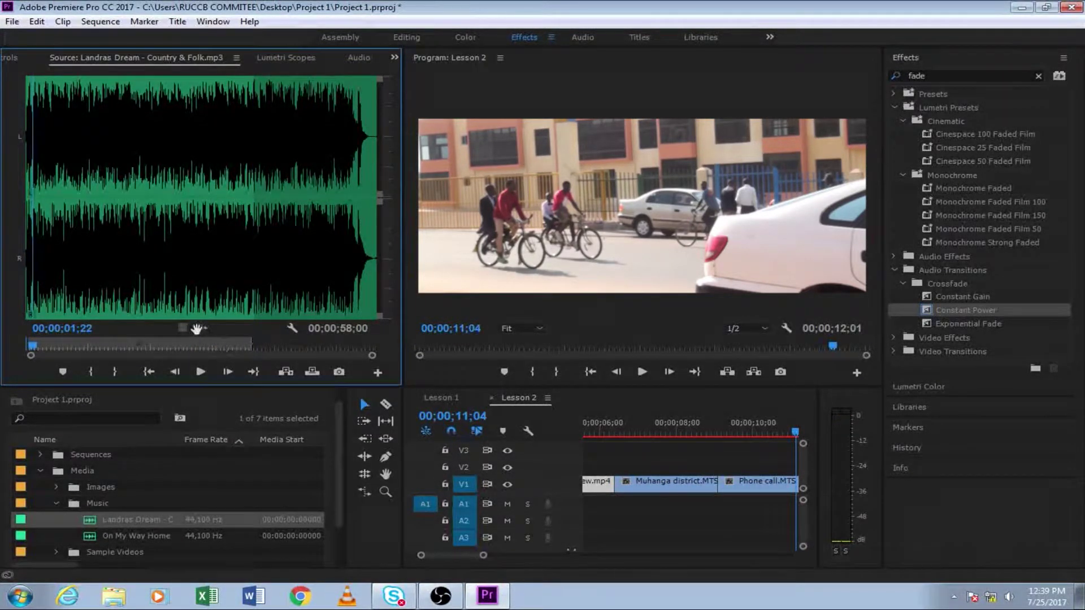
Place Landras Dream - Country & Folk.mp3 on A1 at the start of Lesson 2 and play the sequence from near its start.
left_click_drag(364, 393, 587, 506)
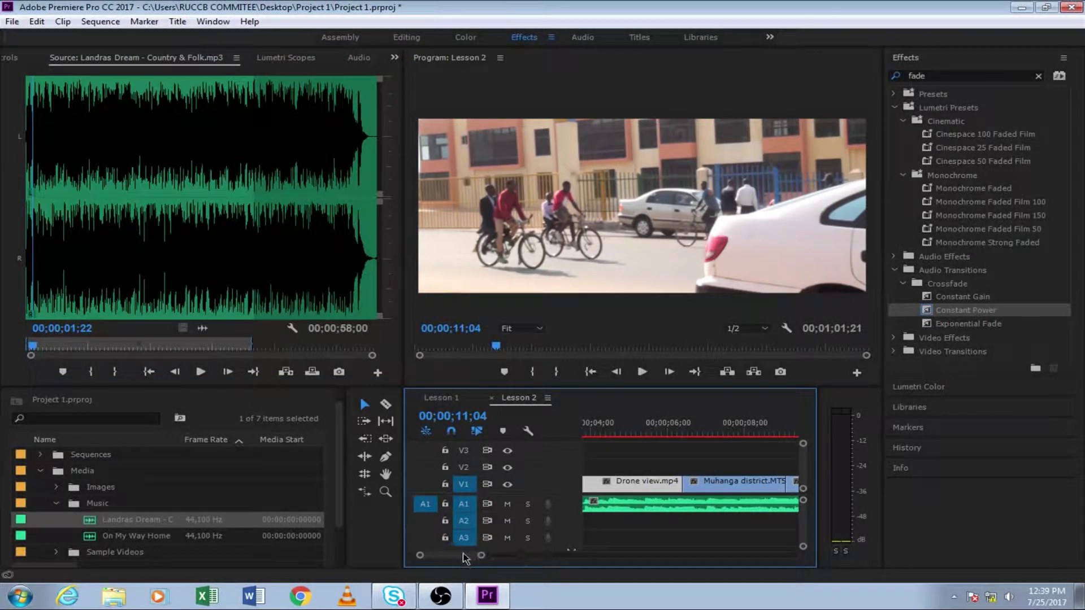
left_click_drag(463, 557, 448, 557)
left_click_drag(768, 503, 631, 520)
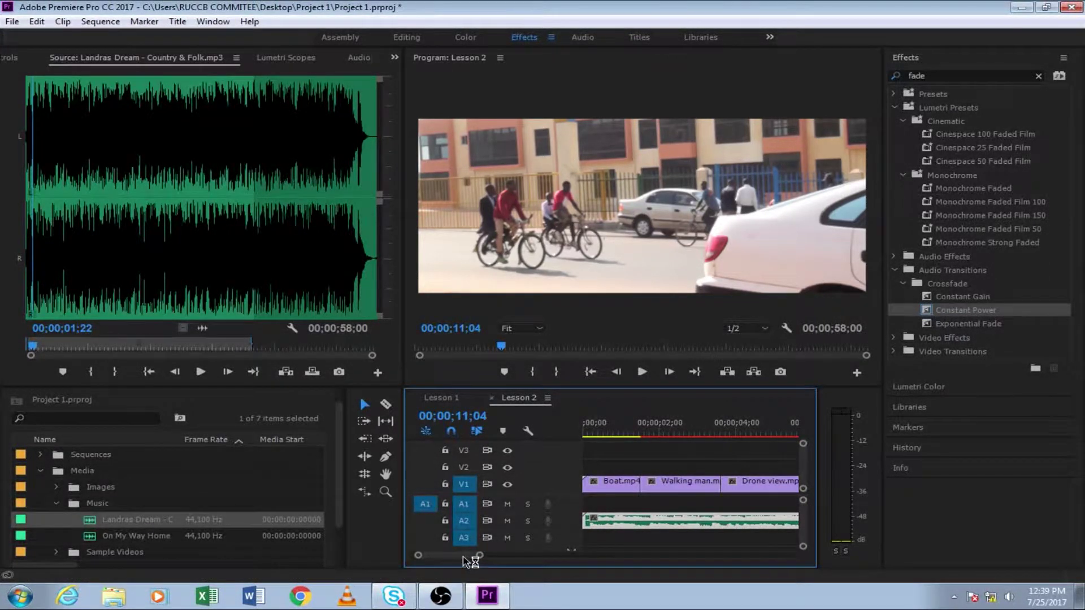
left_click(590, 432)
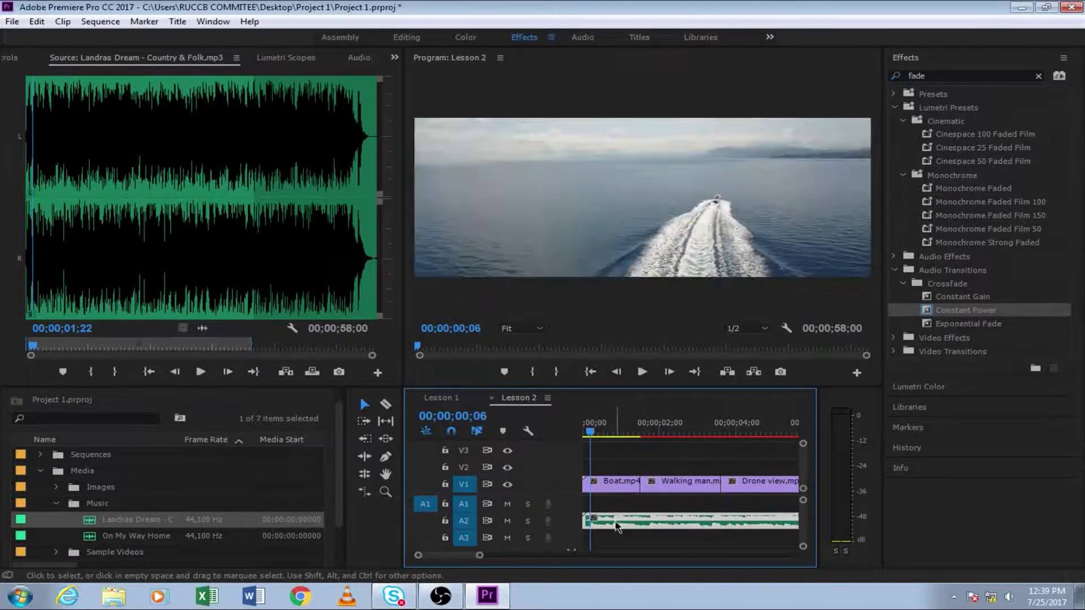
left_click_drag(616, 526, 616, 509)
left_click(590, 434)
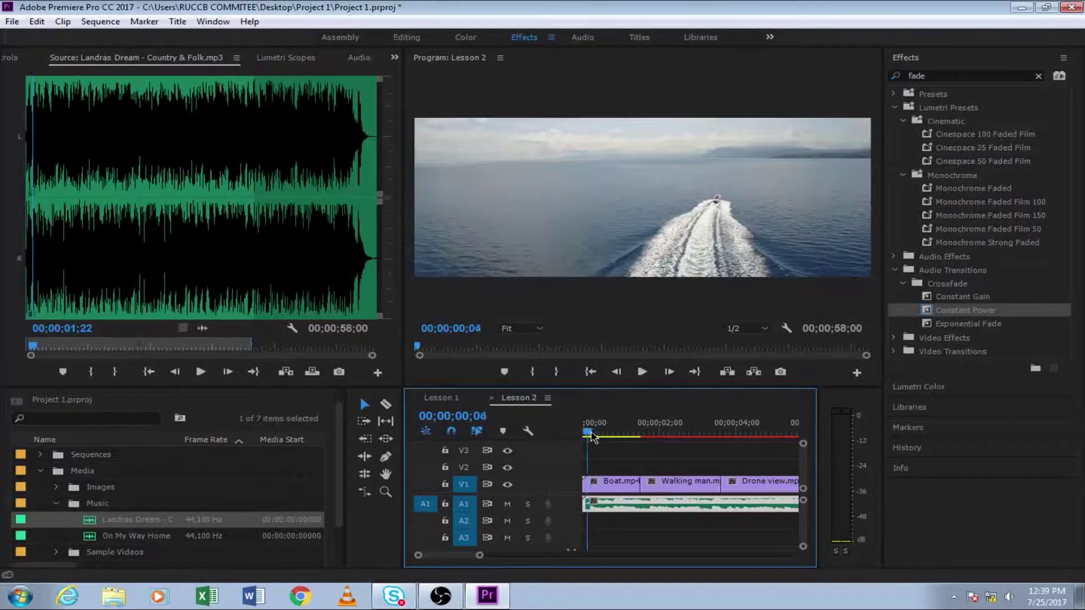
key("space")
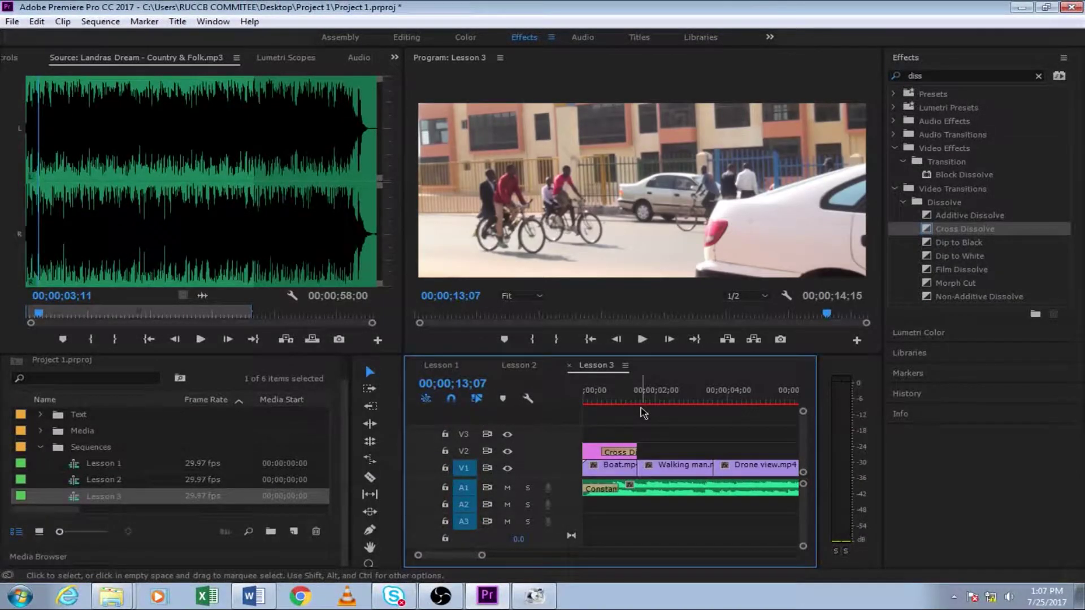
Move the Lesson 3 playhead to 00;00;00;23 and preview the three photos in the Images bin.
left_click(596, 401)
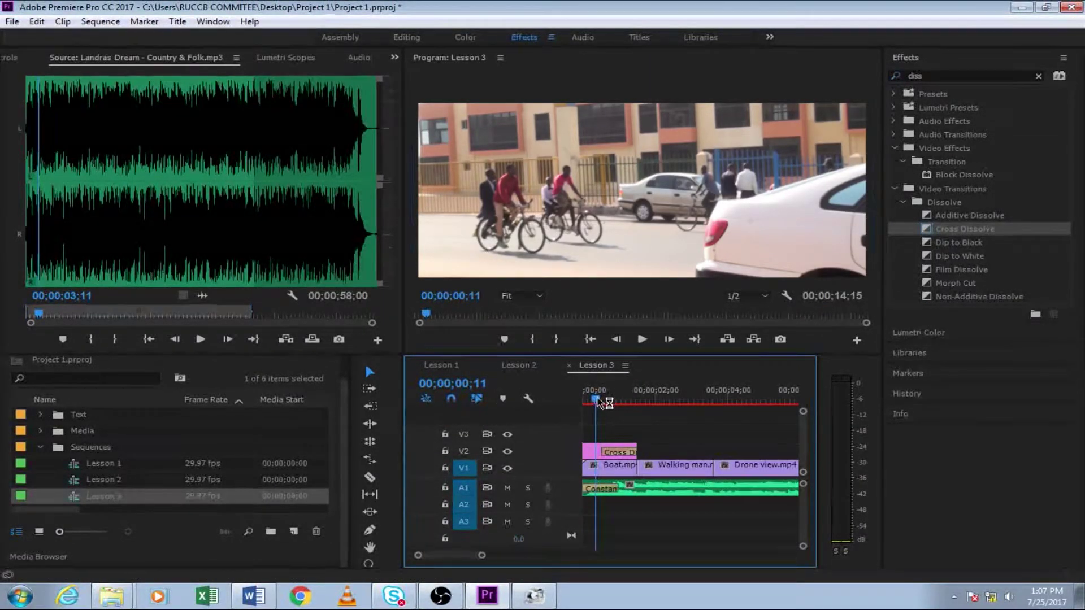
mouse_move(598, 402)
left_mouse_down()
mouse_move(662, 412)
mouse_move(609, 408)
left_mouse_up()
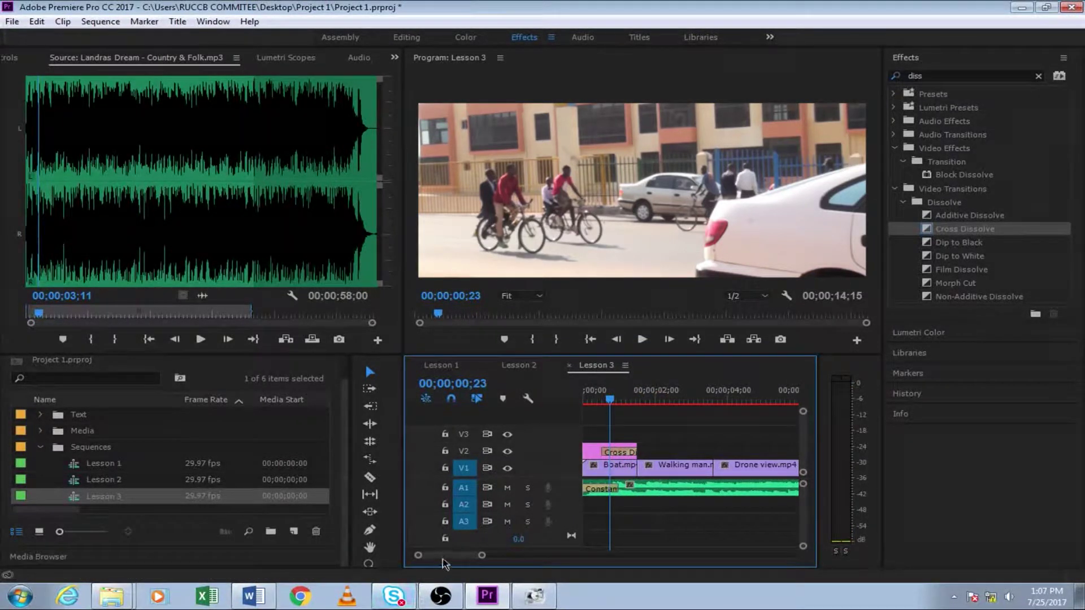
left_click(40, 447)
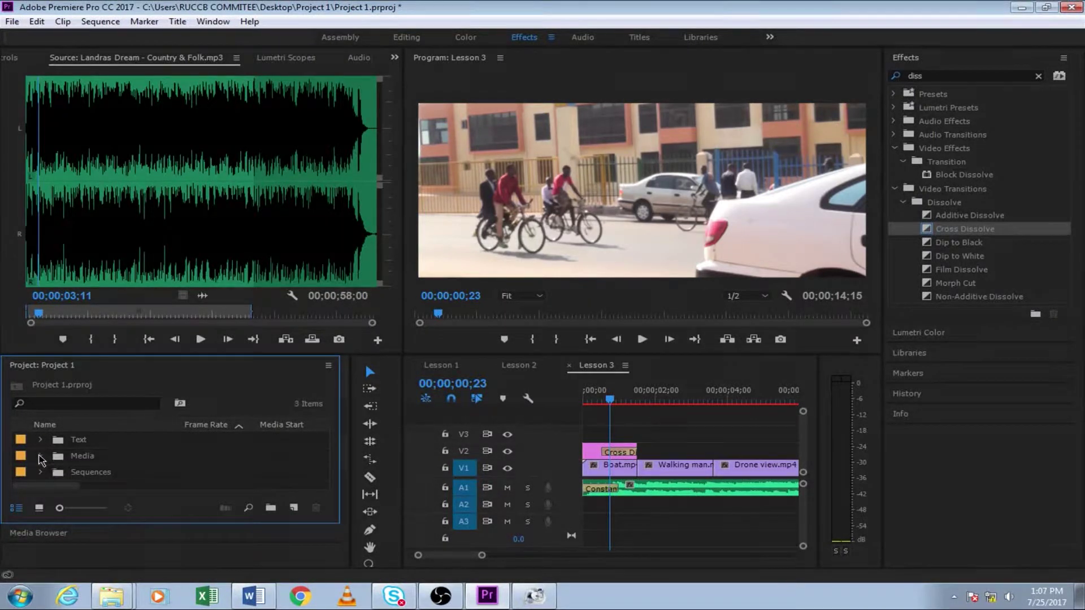
left_click(40, 456)
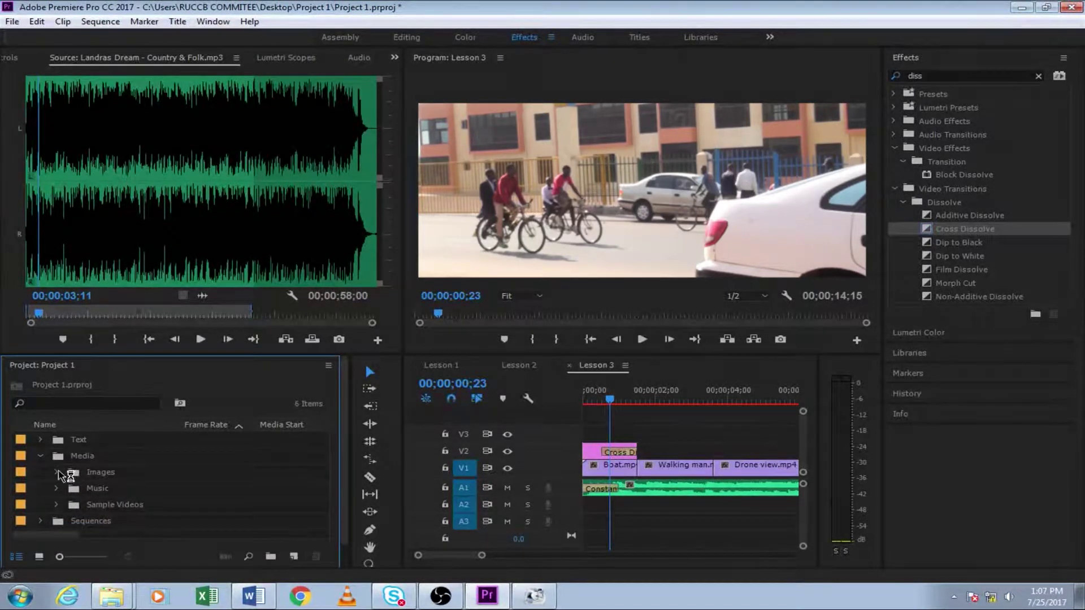
left_click(58, 472)
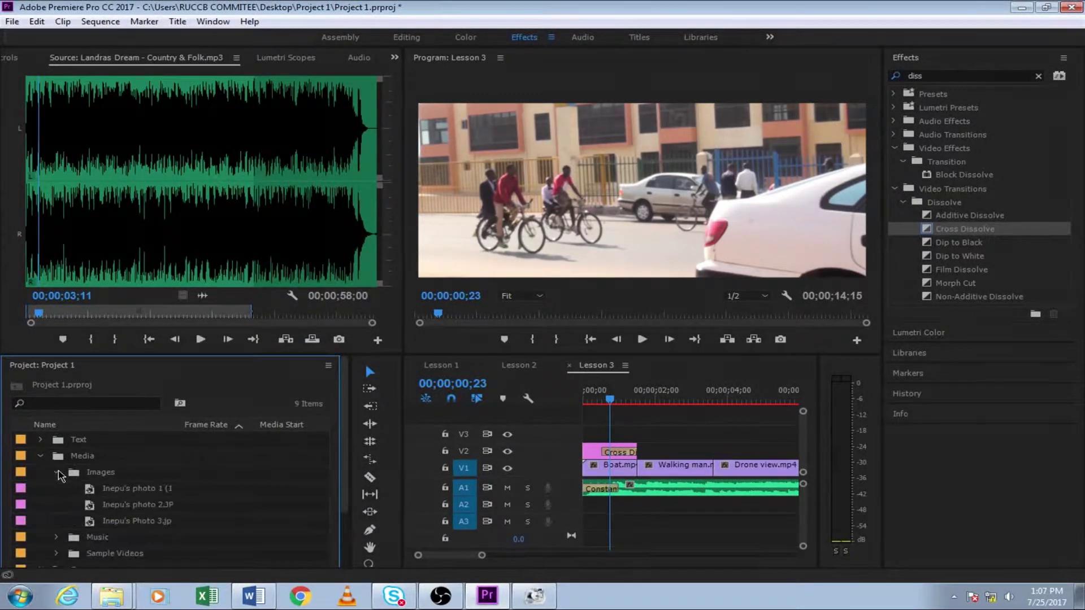
double_click(106, 490)
double_click(93, 507)
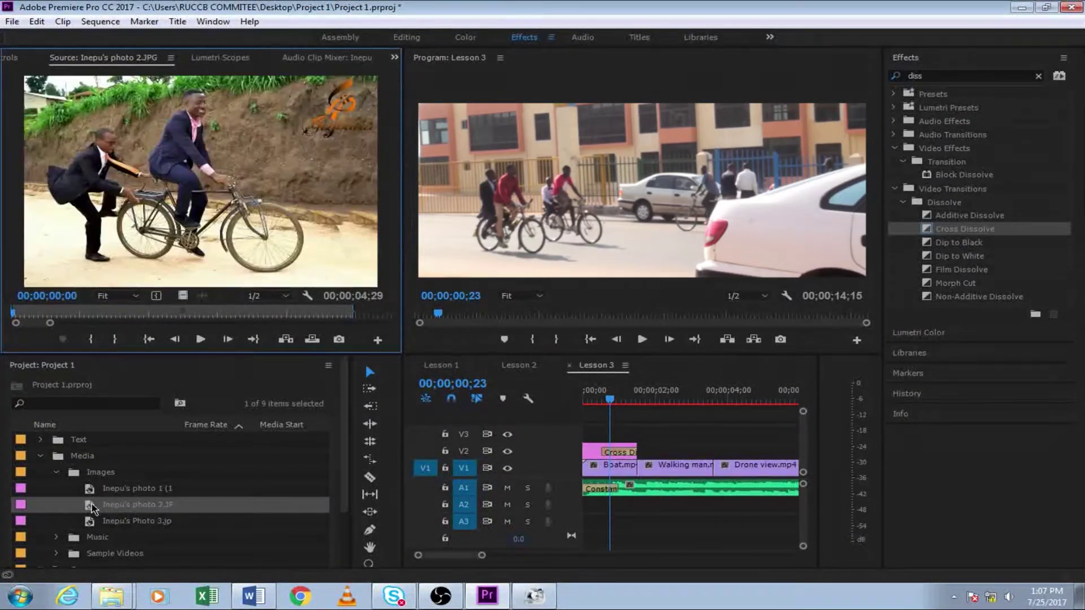
double_click(91, 522)
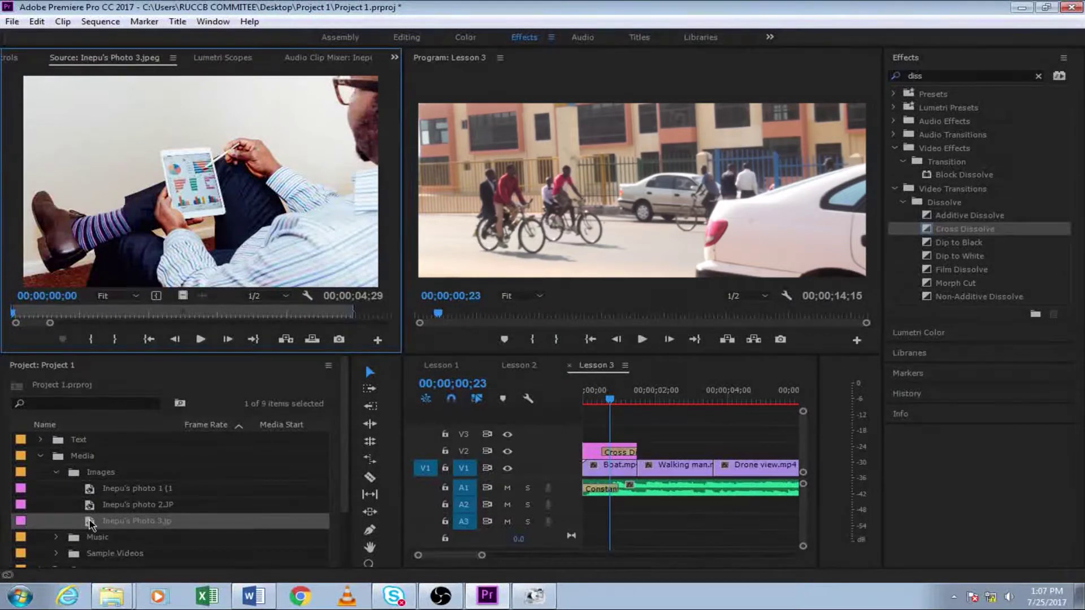
Add Photo 3.jpeg to V2 after the title and shorten it to about 00;00;01;20.
left_click_drag(89, 520, 673, 449)
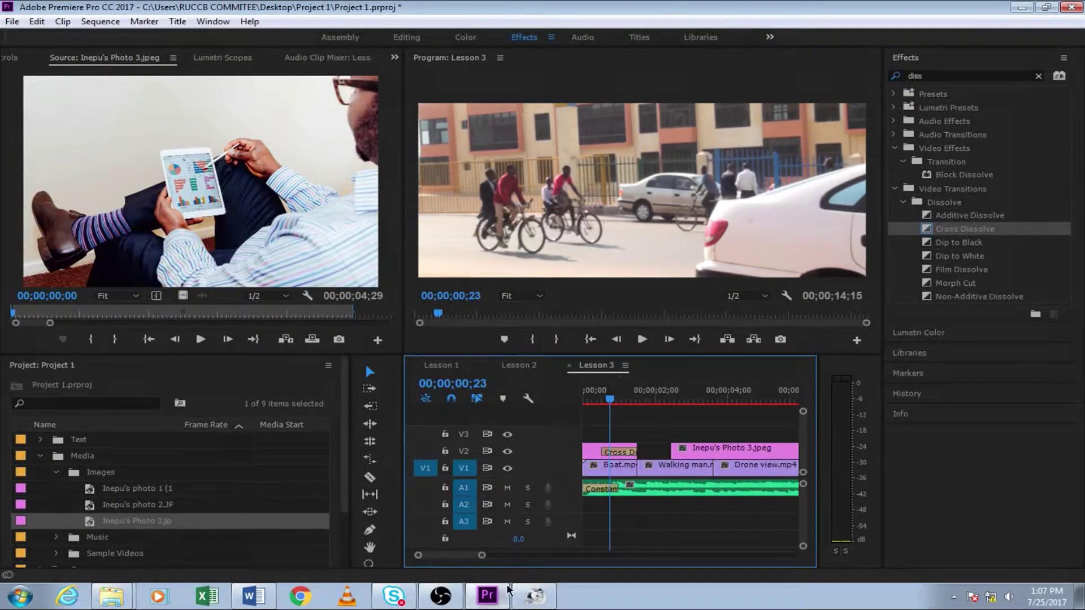
left_click_drag(481, 555, 522, 555)
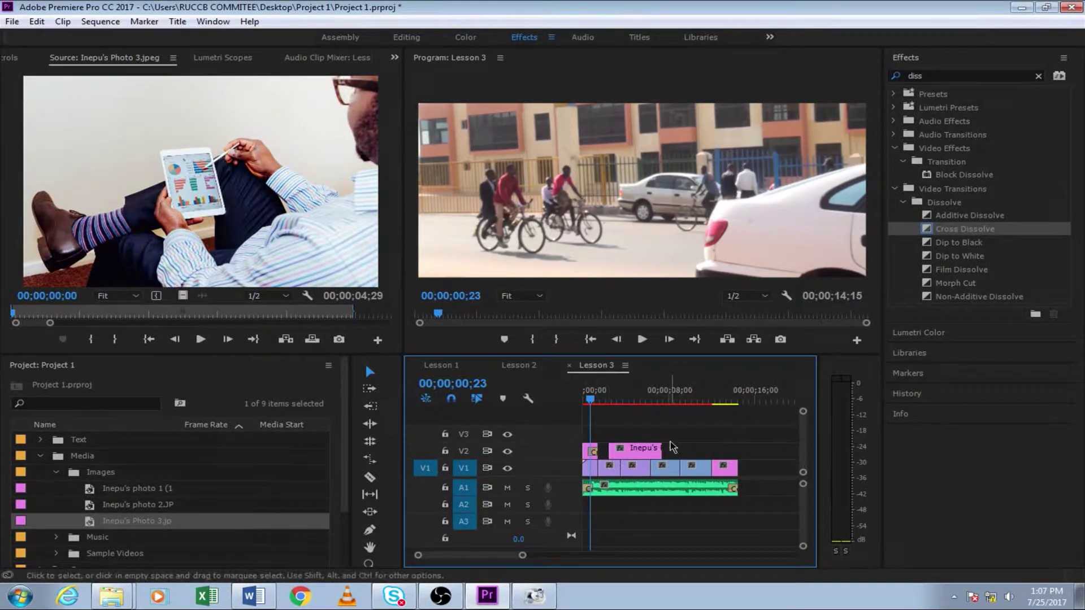
left_click_drag(661, 447, 626, 448)
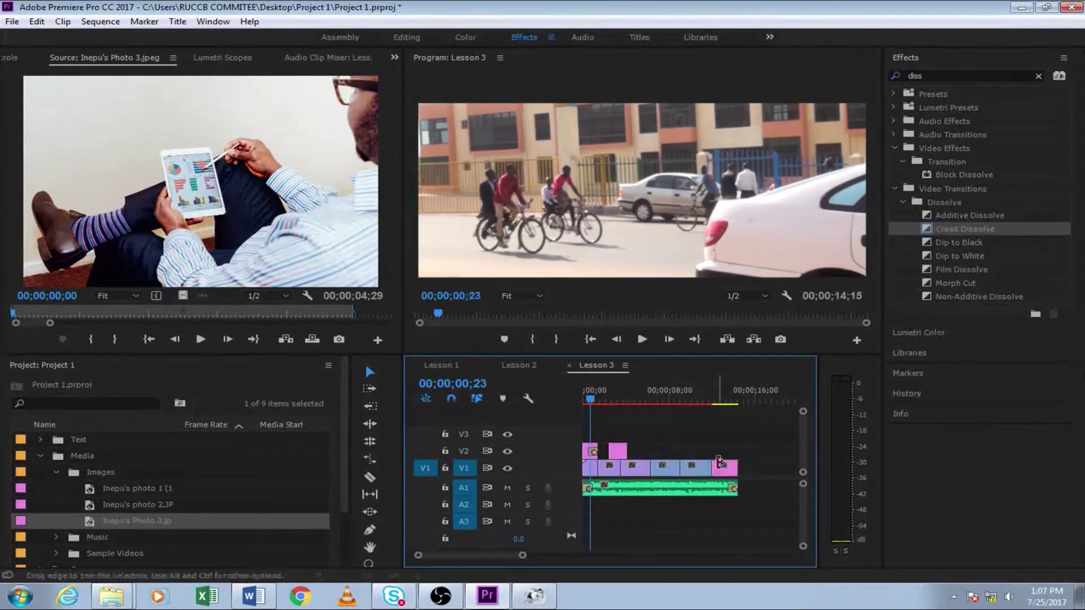
Shift the last V1 clip about 6 seconds to the right and place the shortened Photo 3.jpeg directly after the fifth clip on V1.
left_click_drag(729, 470, 796, 469)
left_click_drag(619, 454, 722, 468)
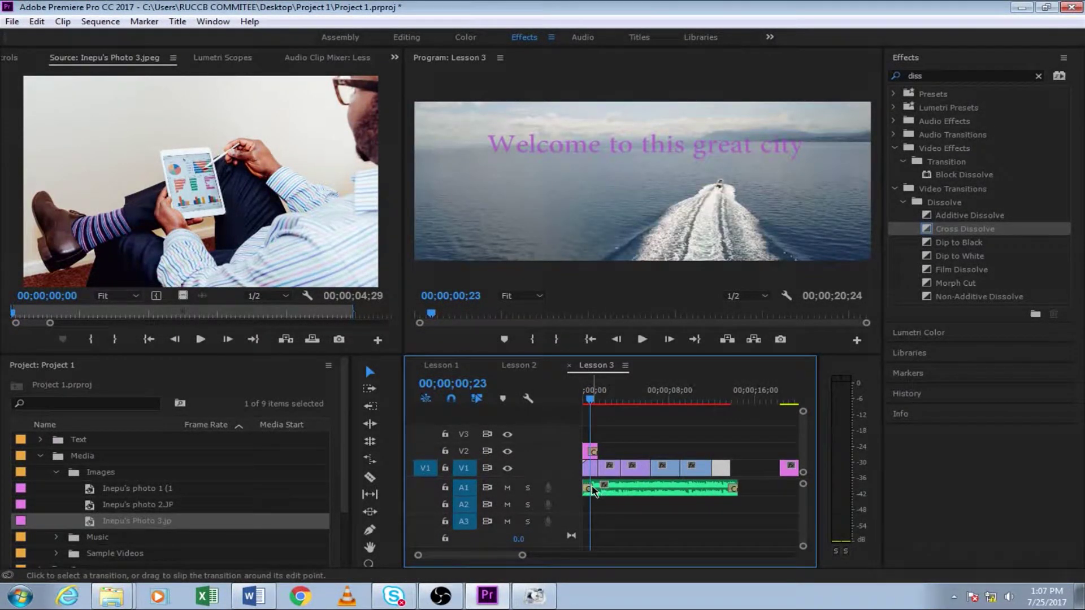
Preview photo 1 and place photo 2.JPG directly after Photo 3.jpeg on V1.
double_click(95, 489)
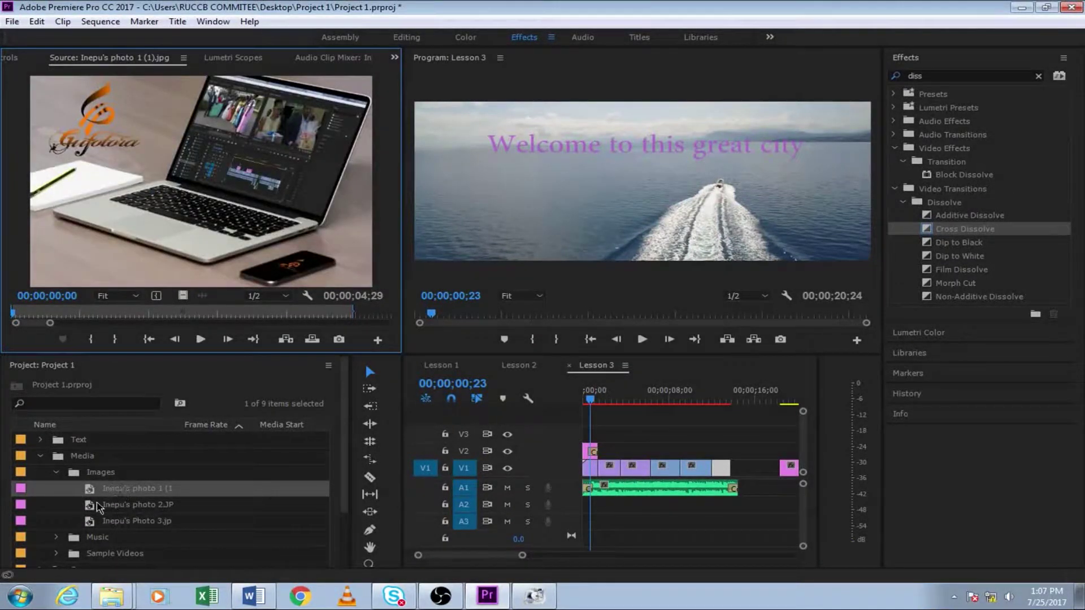
double_click(95, 507)
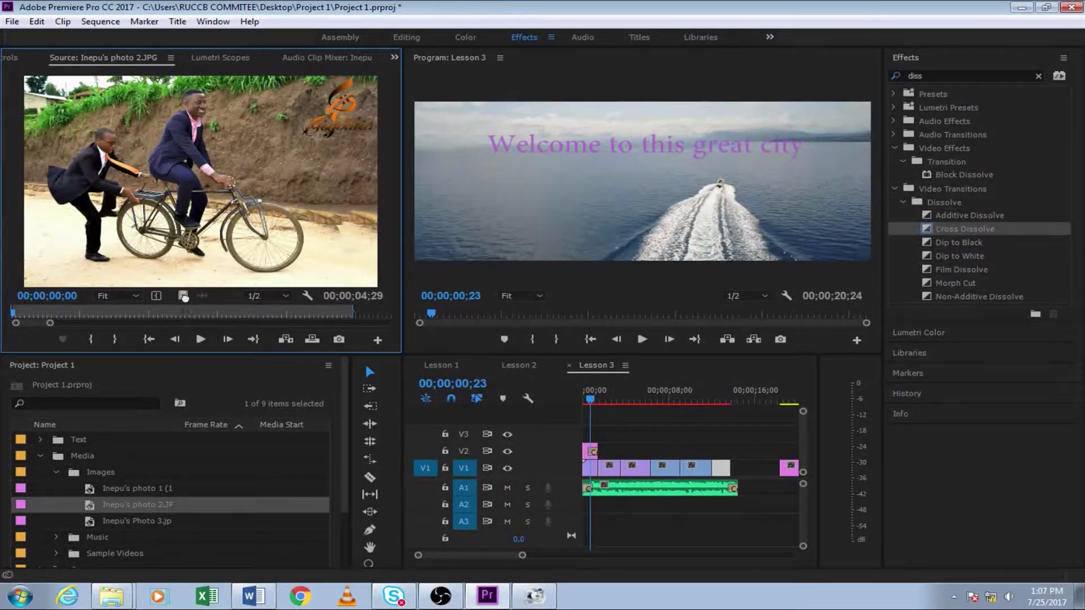
left_click_drag(184, 297, 760, 467)
Play Lesson 3 from 00;00;11;22 and set the playhead to 00;00;12;24 over the Photo 3.jpeg clip.
left_click(709, 402)
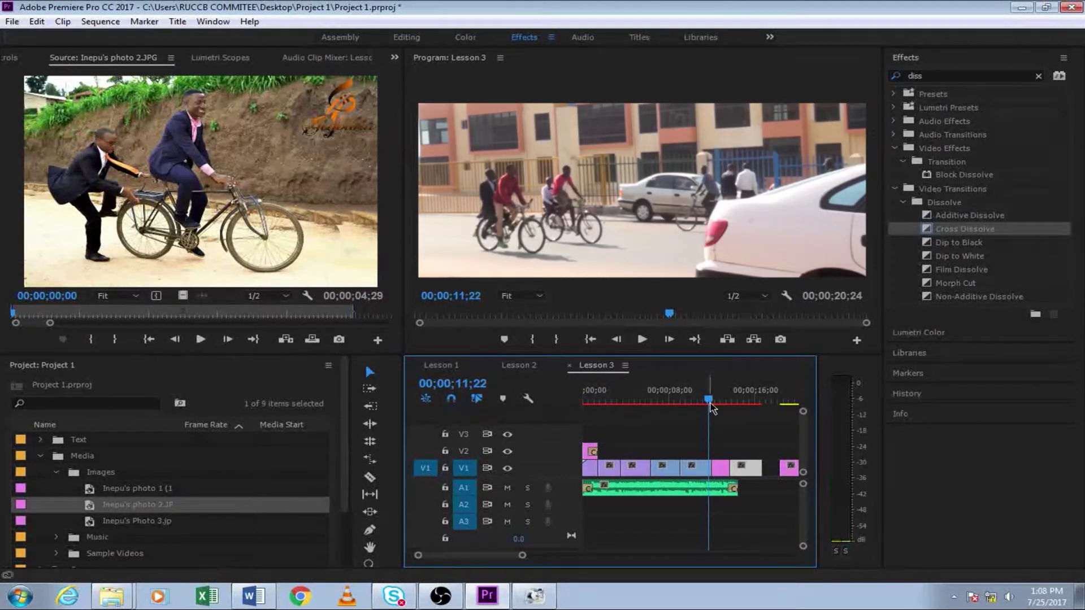
key("space")
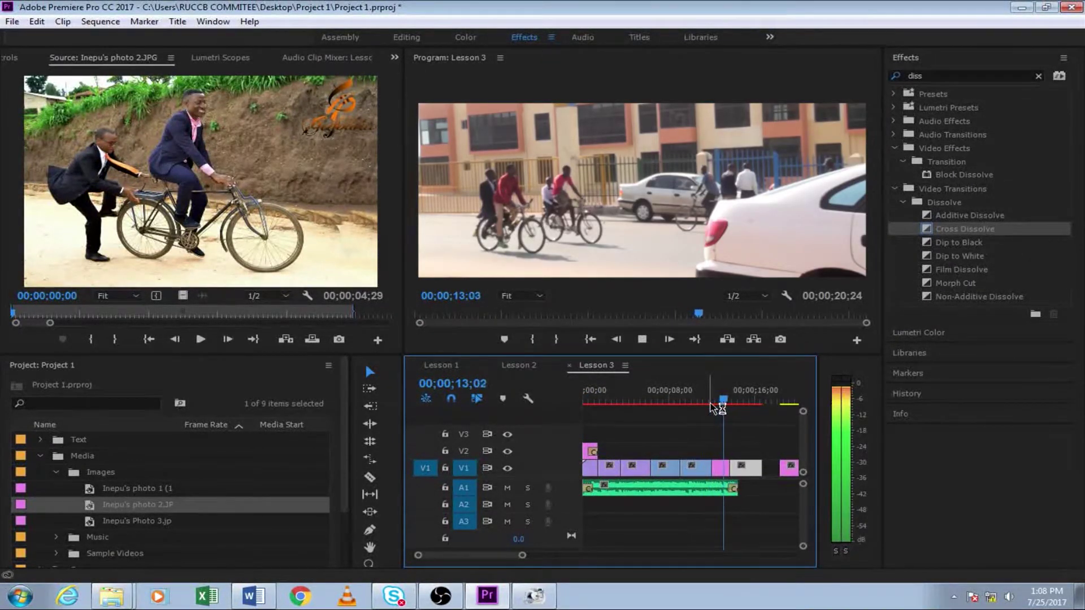
key("space")
left_click_drag(725, 400, 720, 400)
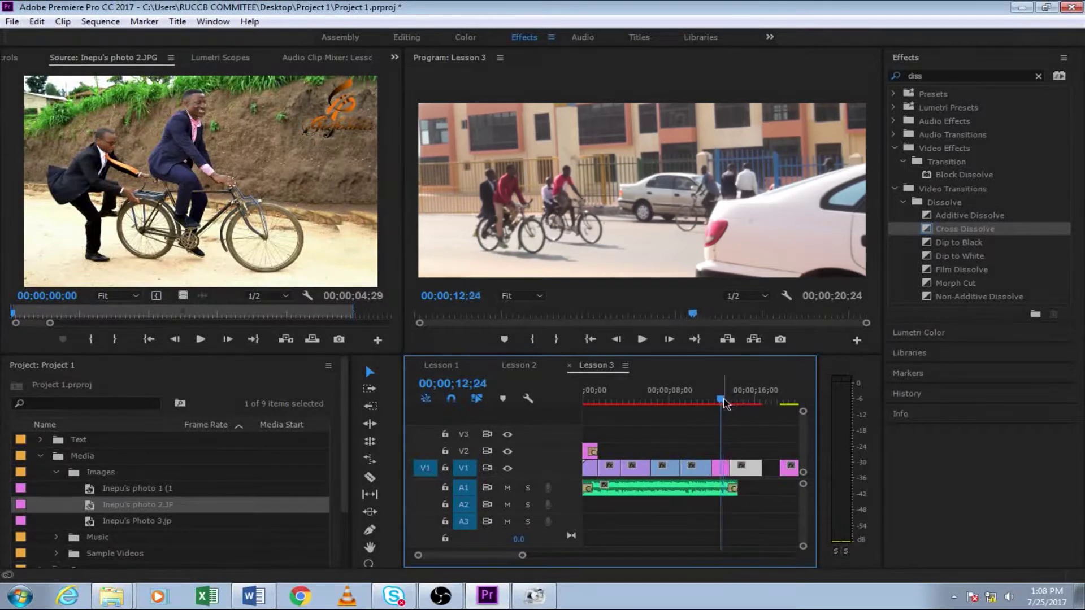
Set the Motion scale of the Photo 3.jpeg clip to 44 and its position to 960, 479.
left_click(724, 472)
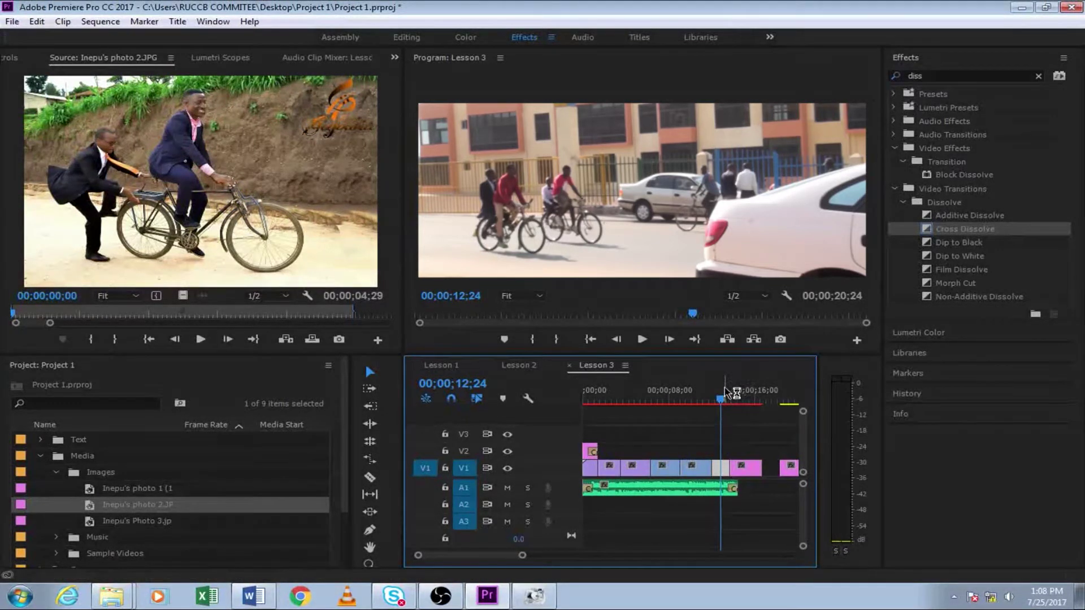
double_click(726, 470)
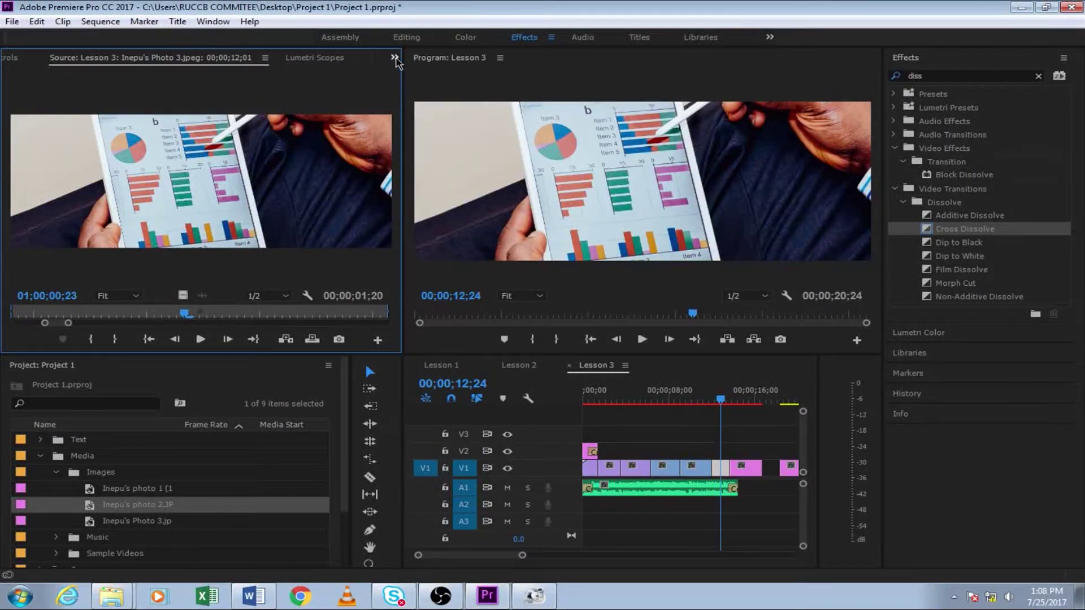
left_click(394, 57)
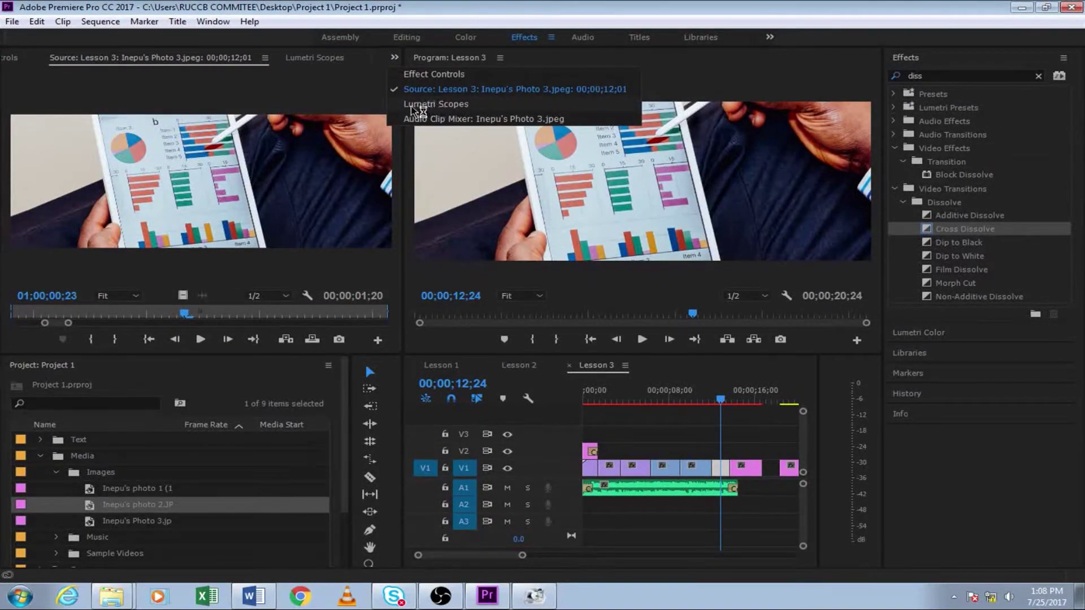
left_click(411, 75)
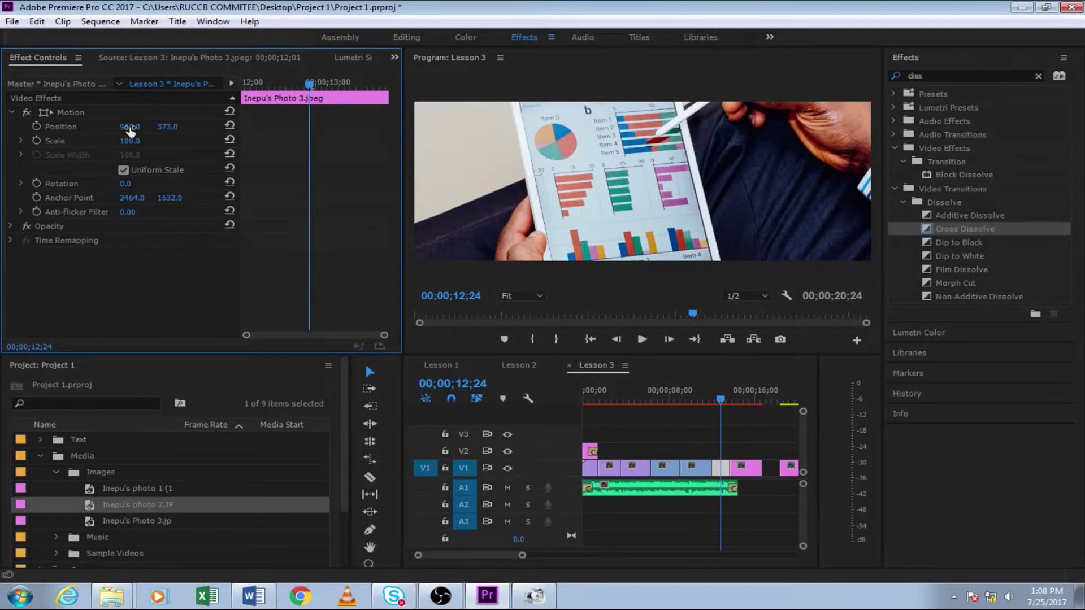
left_click_drag(126, 147, 233, 130)
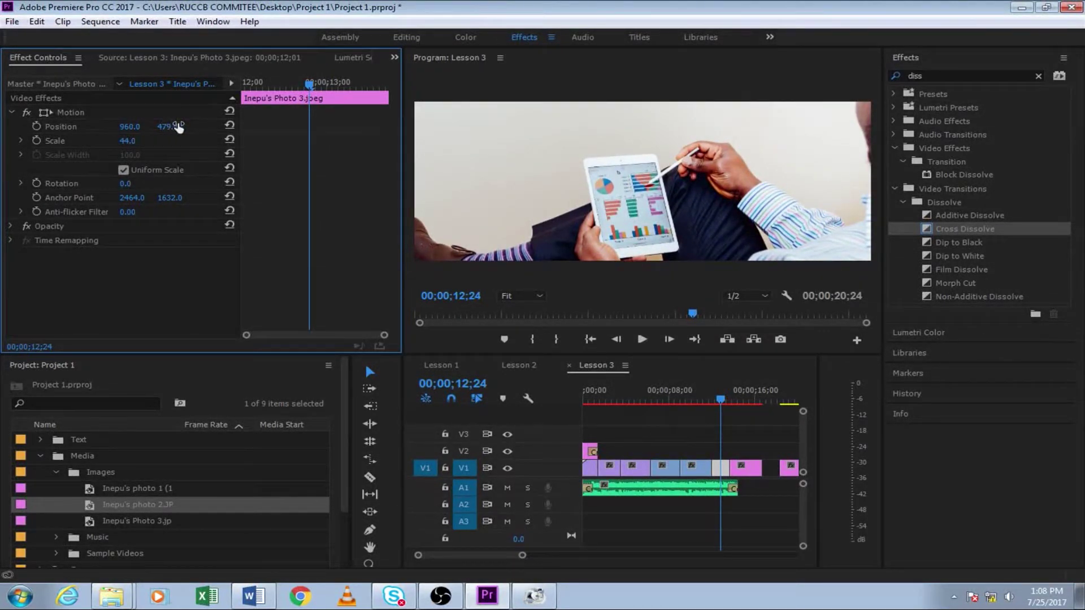
Set the Motion scale of the photo 2.JPG clip to 199 and its position to 960, 601.
left_click_drag(141, 131, 78, 131)
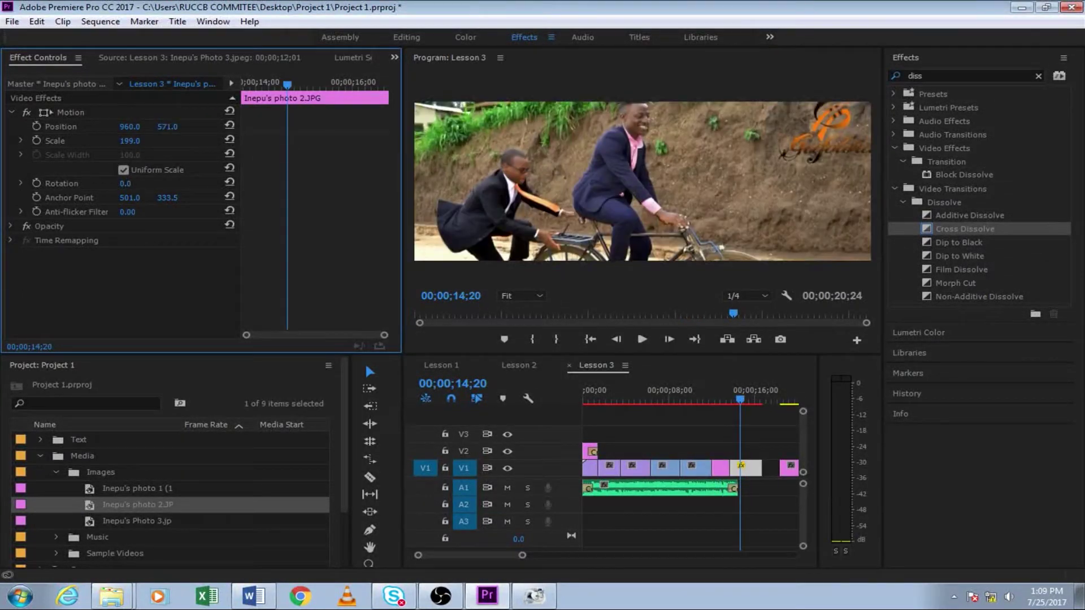
left_click_drag(167, 129, 192, 129)
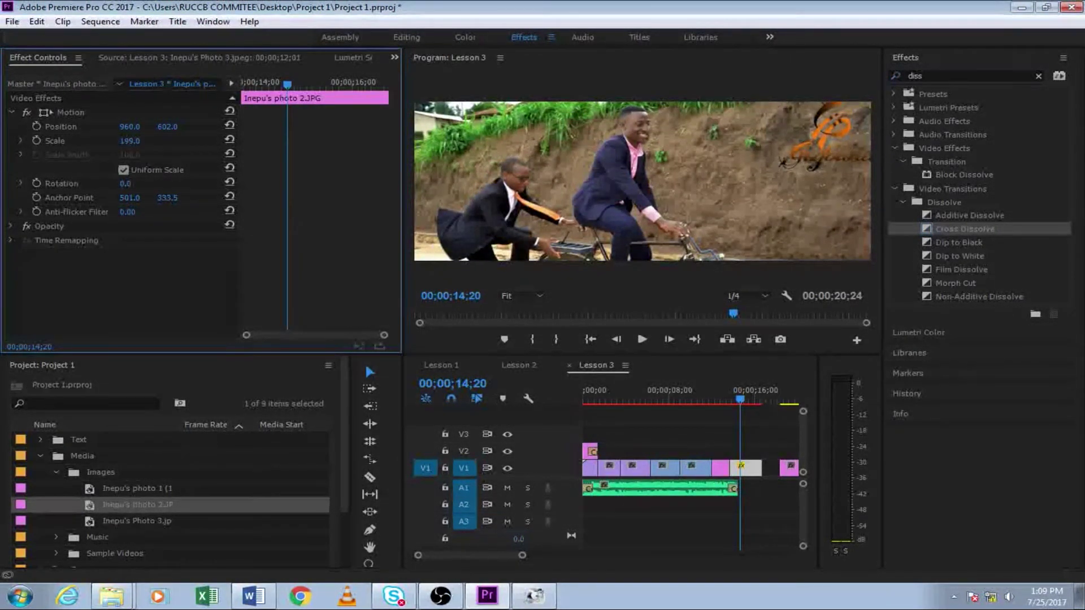
left_click_drag(192, 128, 191, 129)
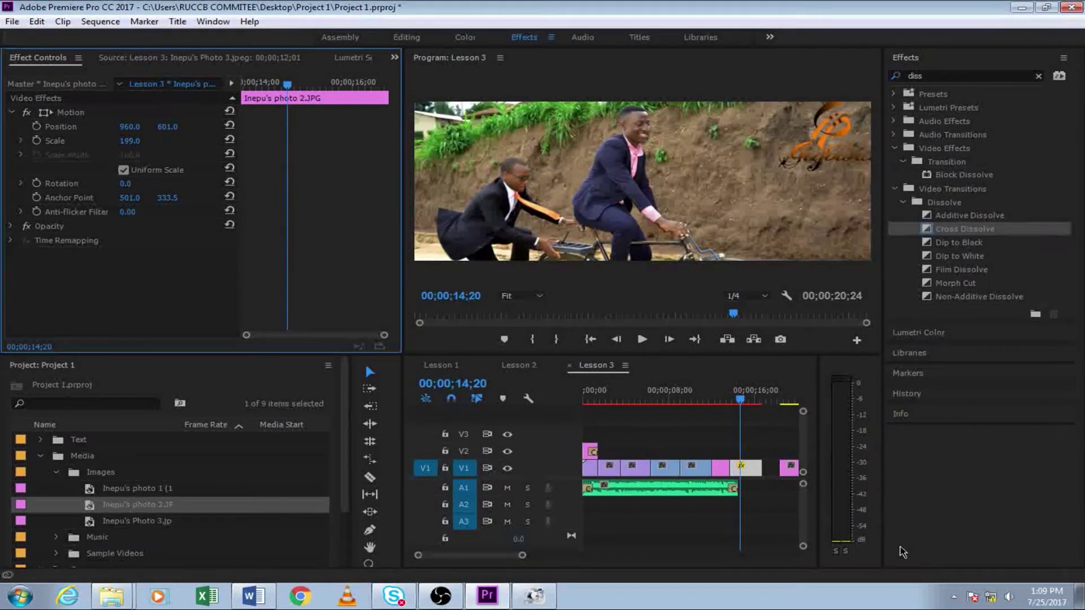